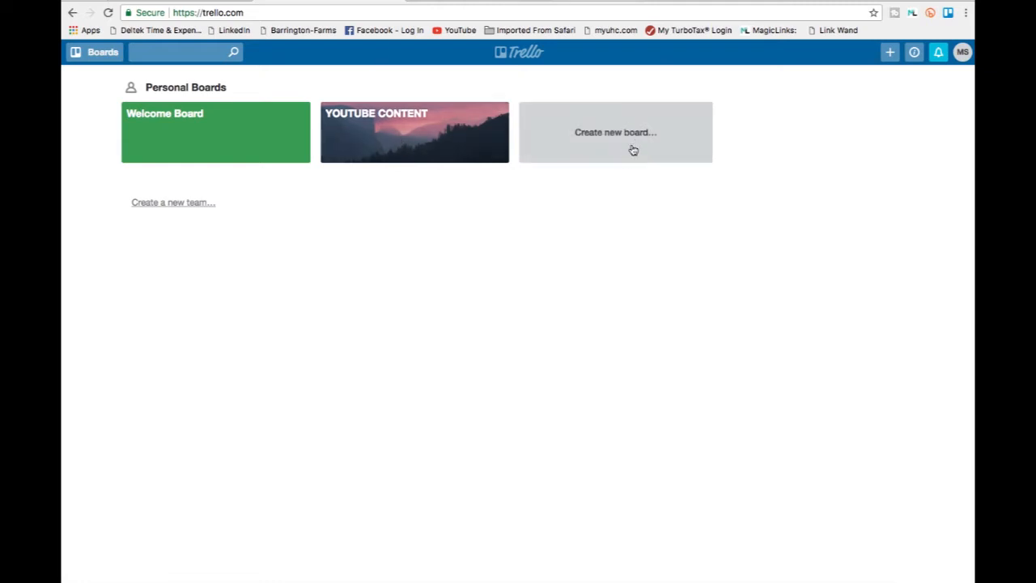
Open the YOUTUBE CONTENT board and add a card titled "My new youtube idea. Here." to the 1. YOUTUBE IDEAS list.
{"action": "left_click", "coordinate": [423, 143]}
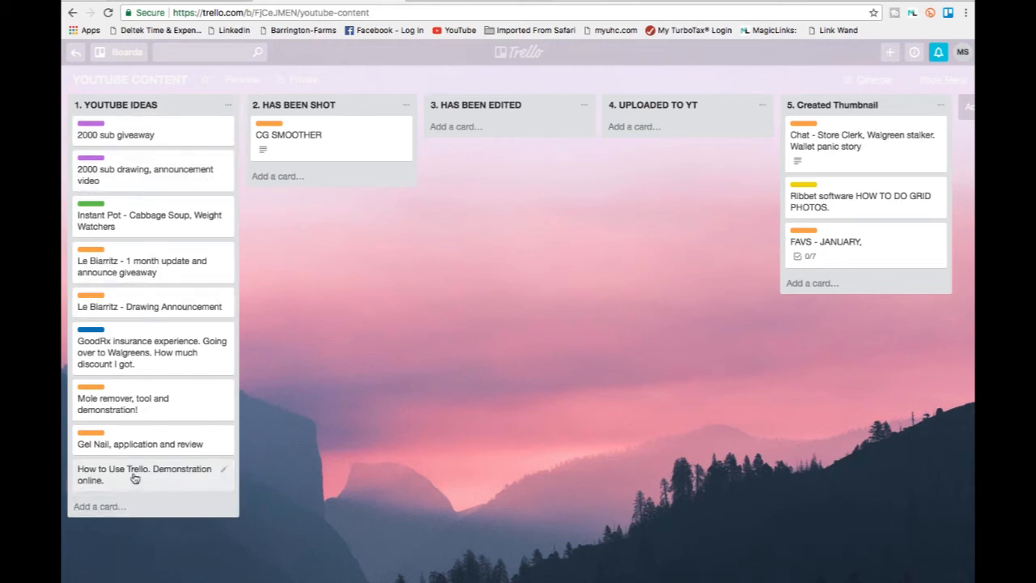
{"action": "left_click", "coordinate": [97, 507]}
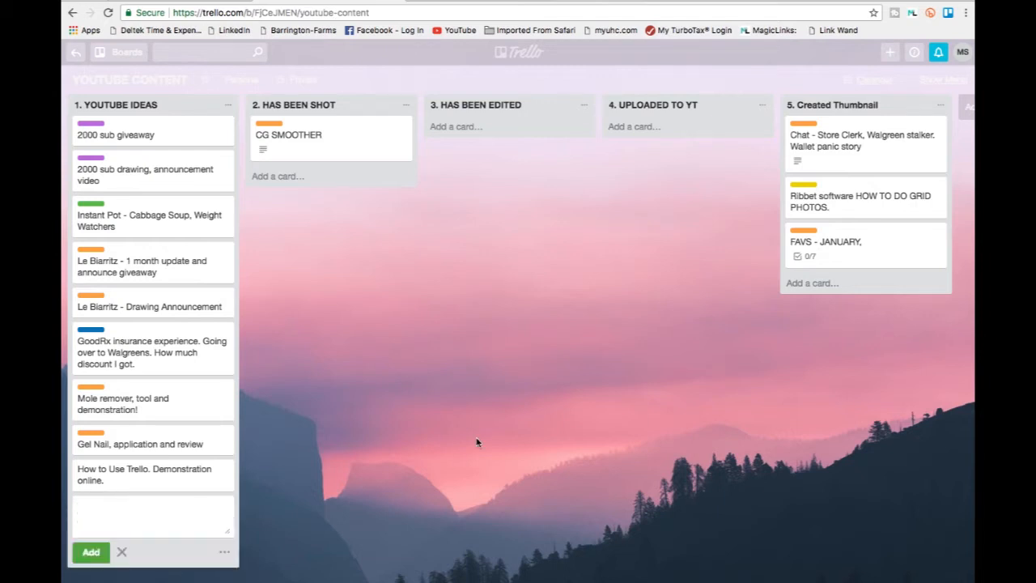
{"action": "type", "text": "My new youtbube"}
{"action": "key", "text": "BackSpace"}
{"action": "key", "text": "BackSpace"}
{"action": "key", "text": "BackSpace"}
{"action": "key", "text": "BackSpace"}
{"action": "type", "text": "ube idea. Here."}
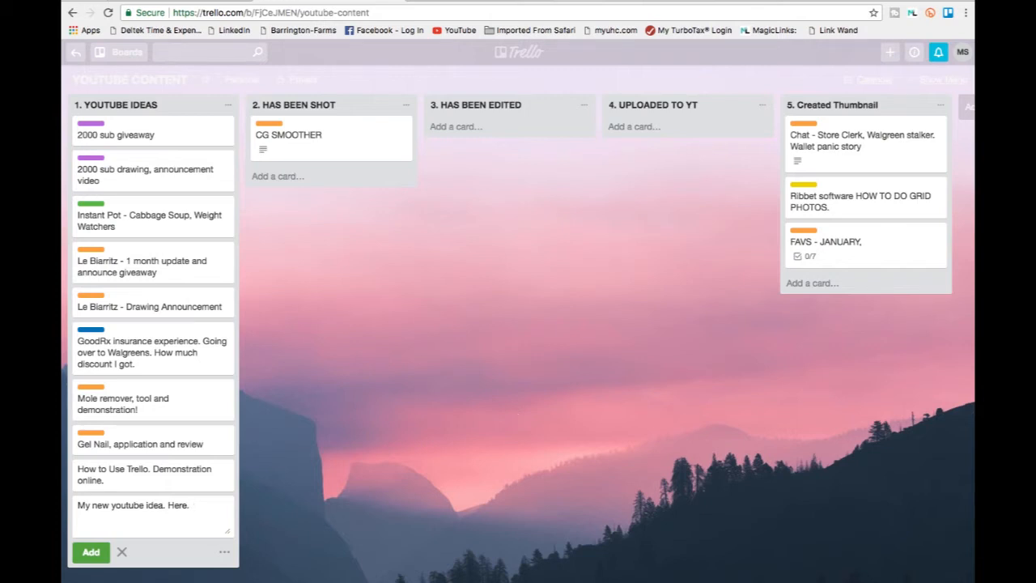
{"action": "key", "text": "Return"}
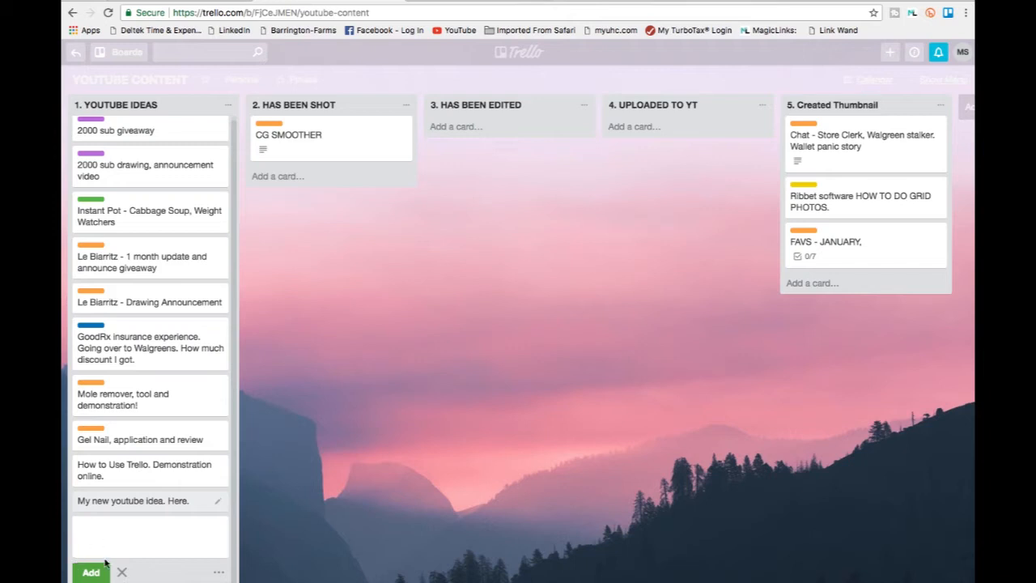
{"action": "left_click", "coordinate": [272, 531]}
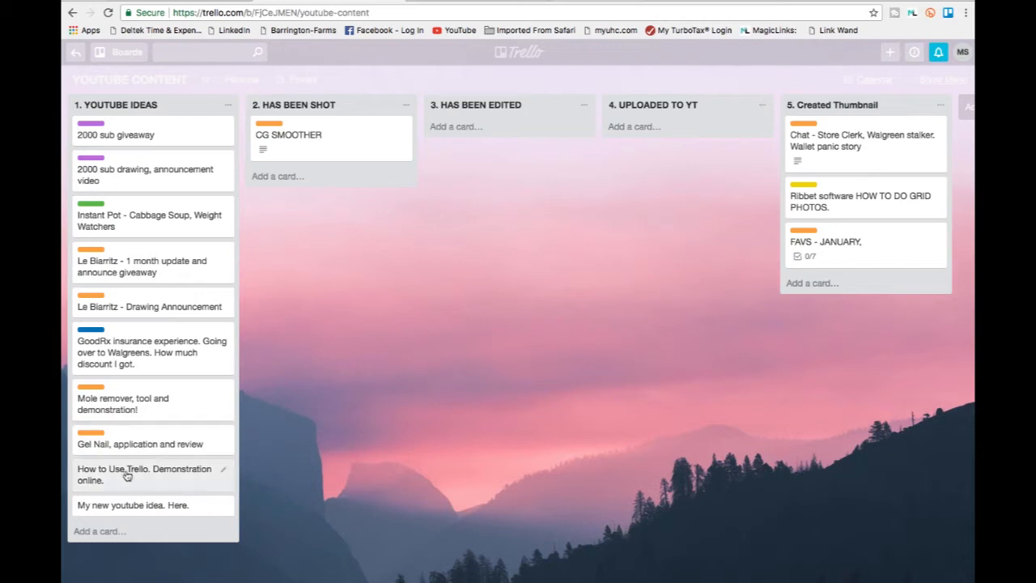
Assign the green FOOD label to the "My new youtube idea. Here." card.
{"action": "left_click", "coordinate": [225, 508]}
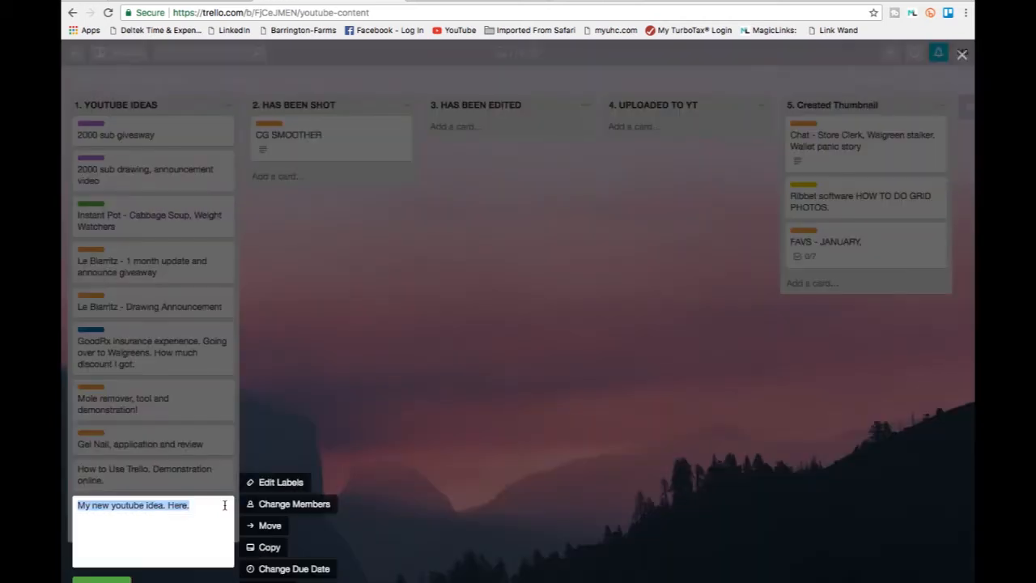
{"action": "left_click", "coordinate": [269, 484]}
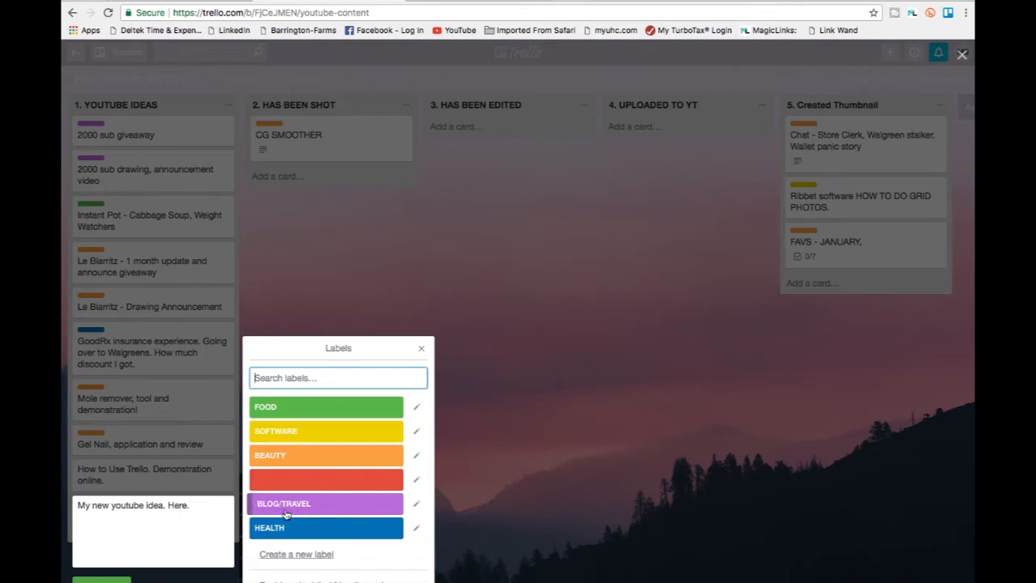
{"action": "left_click", "coordinate": [311, 410]}
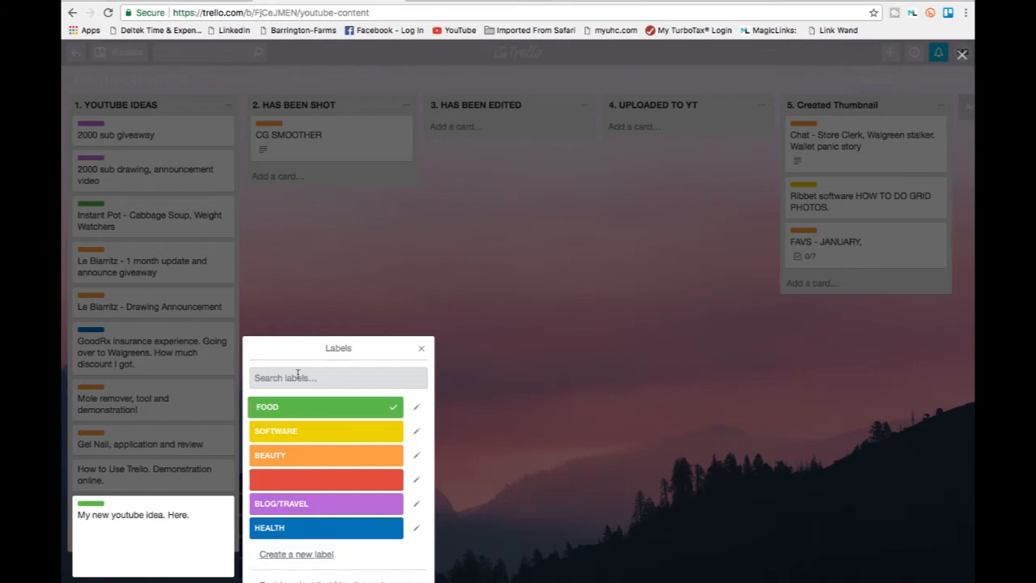
Create a black label named "Shopping" for the new youtube idea card.
{"action": "left_click", "coordinate": [305, 557]}
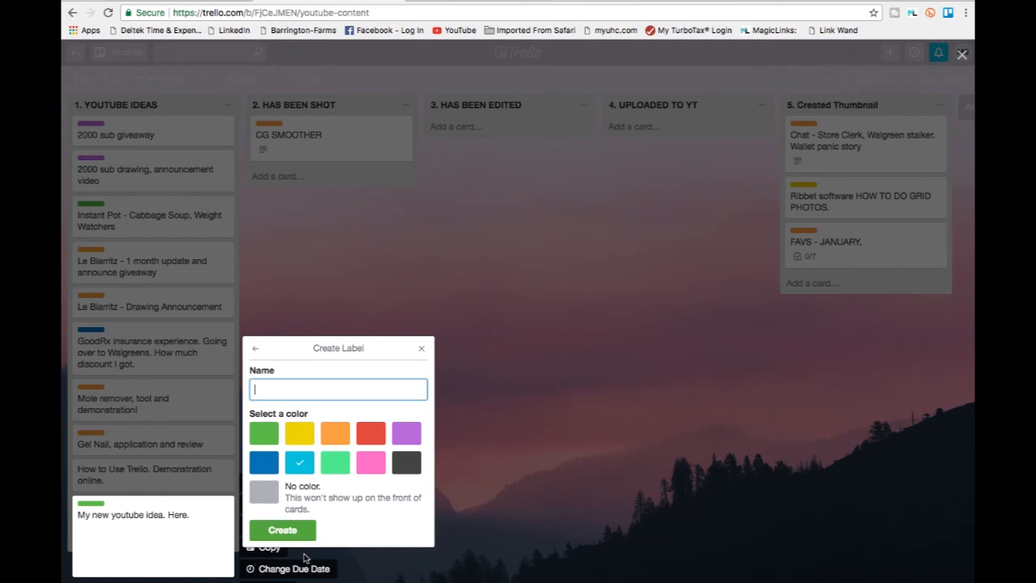
{"action": "left_click", "coordinate": [405, 465]}
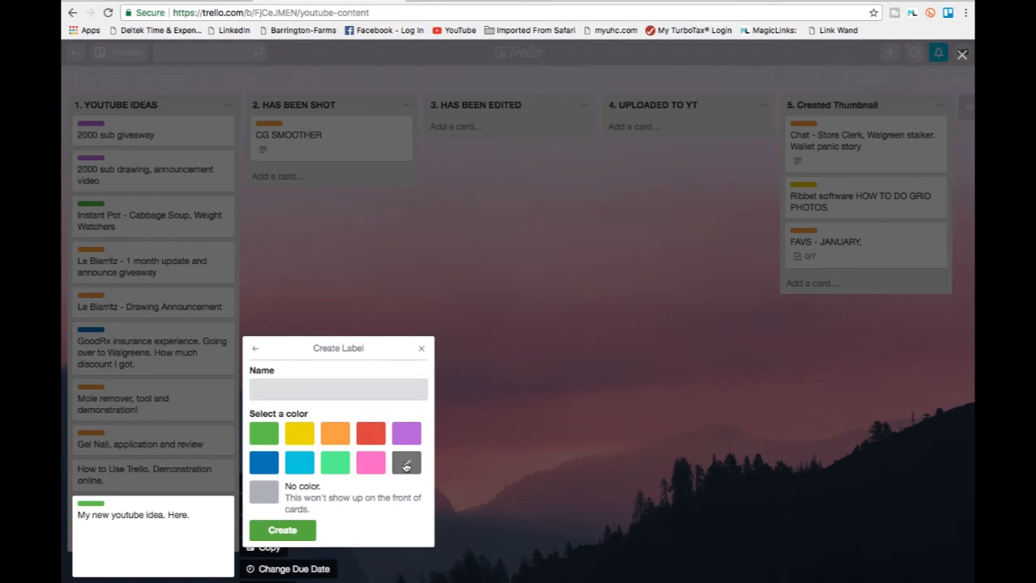
{"action": "left_click", "coordinate": [298, 392]}
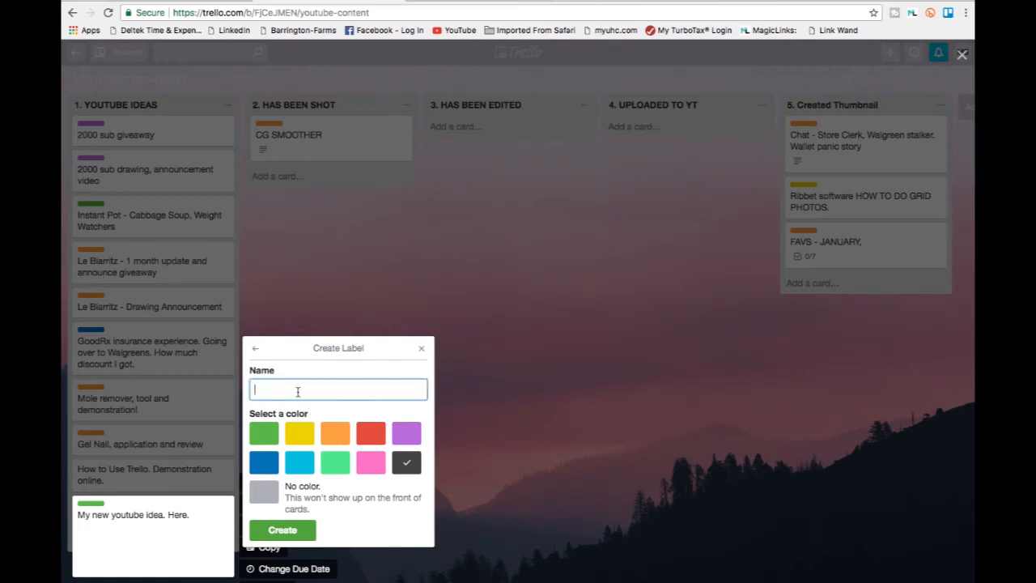
{"action": "type", "text": "Shopping"}
{"action": "left_click", "coordinate": [361, 528]}
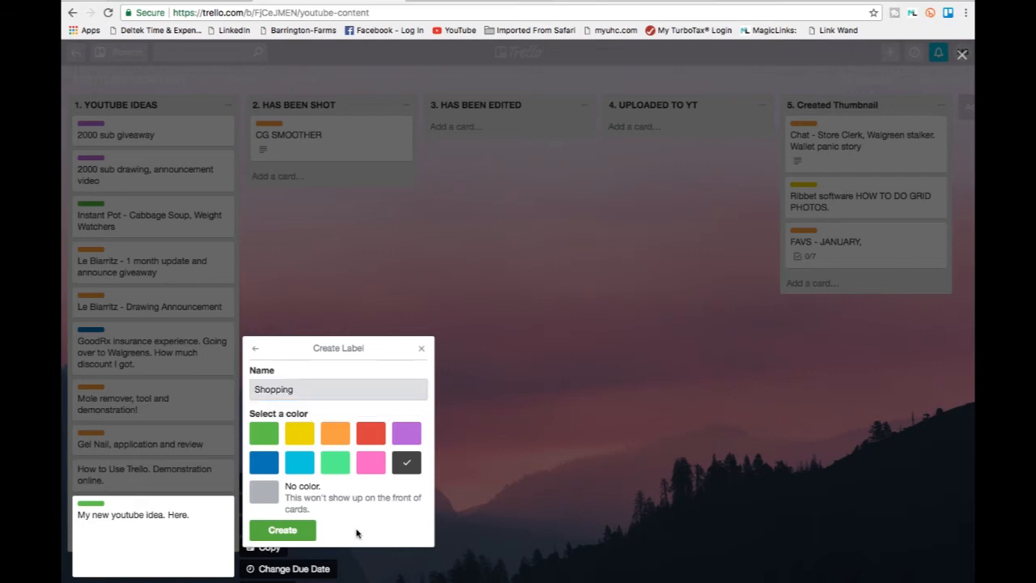
{"action": "left_click", "coordinate": [282, 531]}
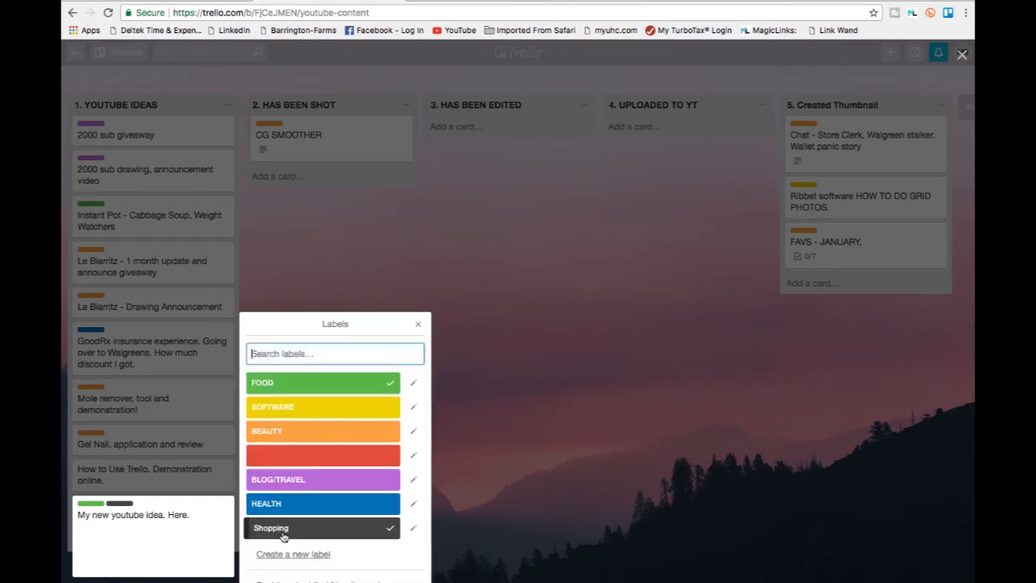
{"action": "left_click", "coordinate": [92, 508]}
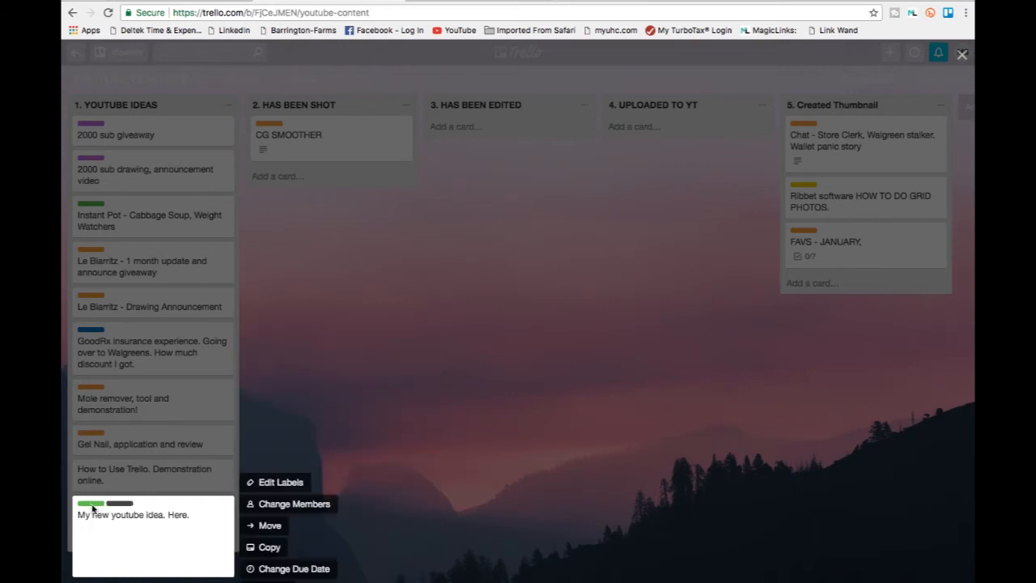
{"action": "left_click", "coordinate": [277, 483]}
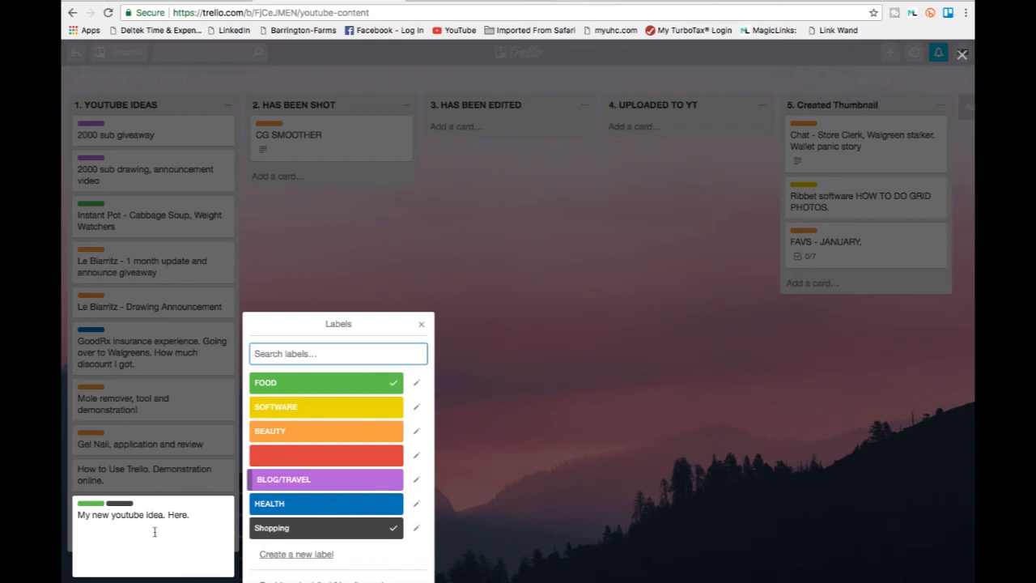
{"action": "right_click", "coordinate": [88, 507]}
{"action": "left_click", "coordinate": [85, 506]}
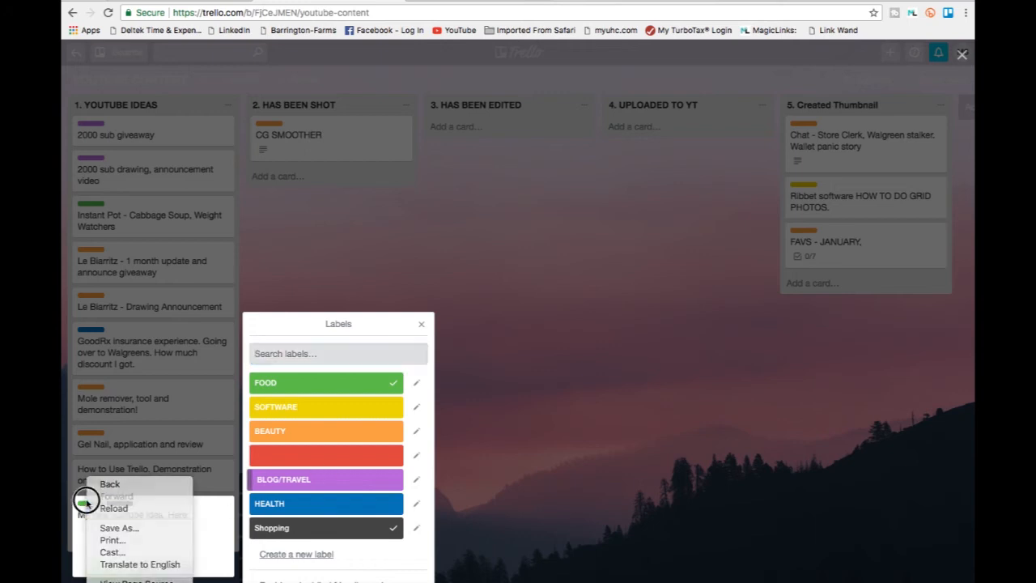
{"action": "left_click", "coordinate": [87, 508]}
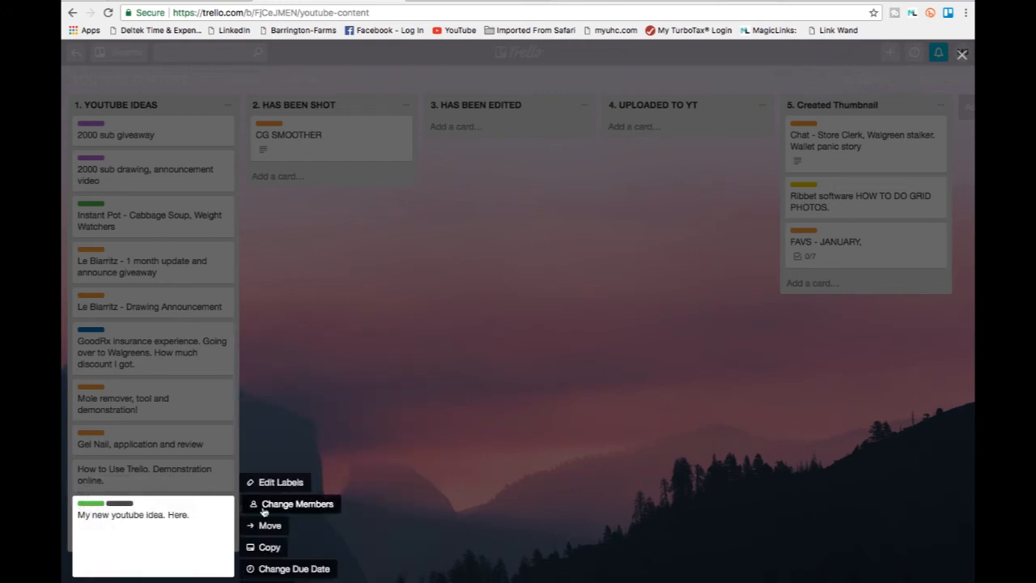
{"action": "left_click", "coordinate": [335, 451]}
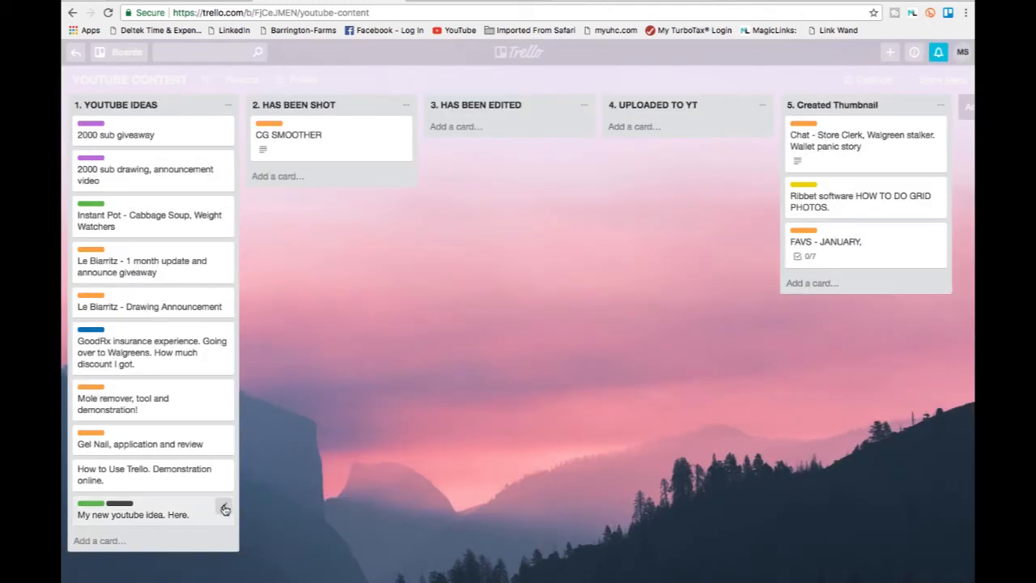
{"action": "left_click", "coordinate": [225, 508]}
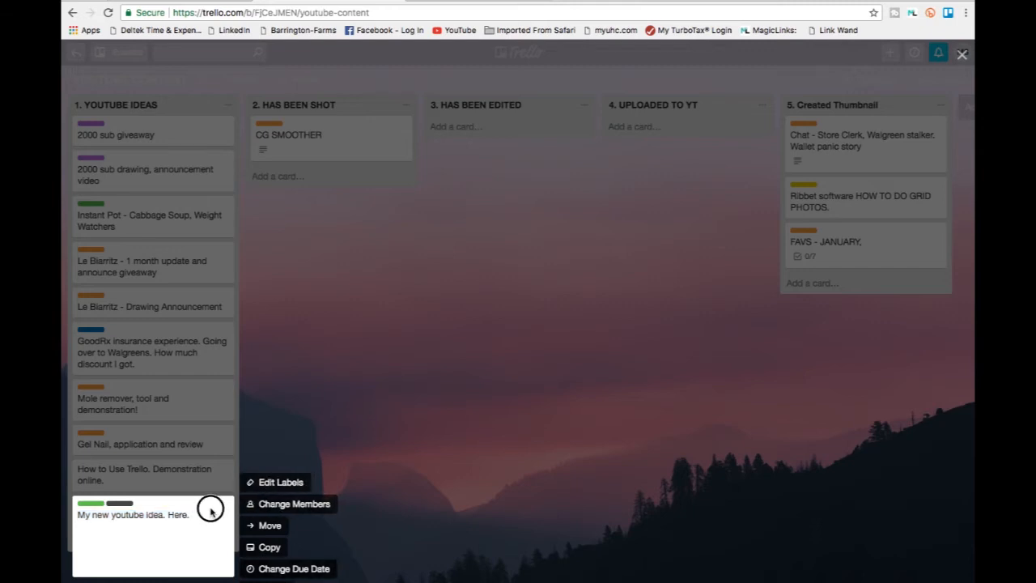
{"action": "left_click", "coordinate": [433, 503]}
Open the details of the "My new youtube idea. Here." card and remove its FOOD label.
{"action": "left_click", "coordinate": [162, 513]}
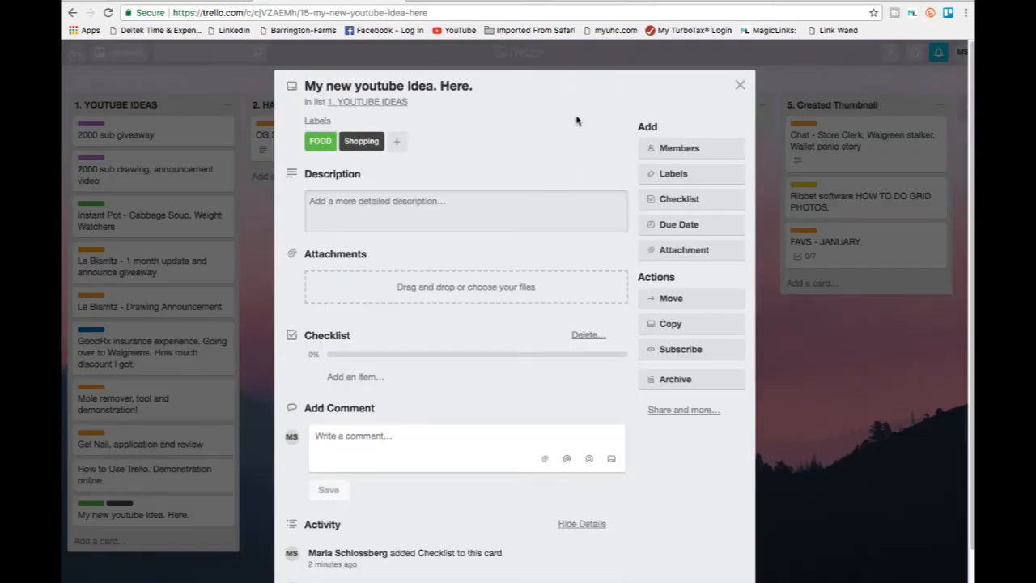
{"action": "left_click", "coordinate": [320, 143]}
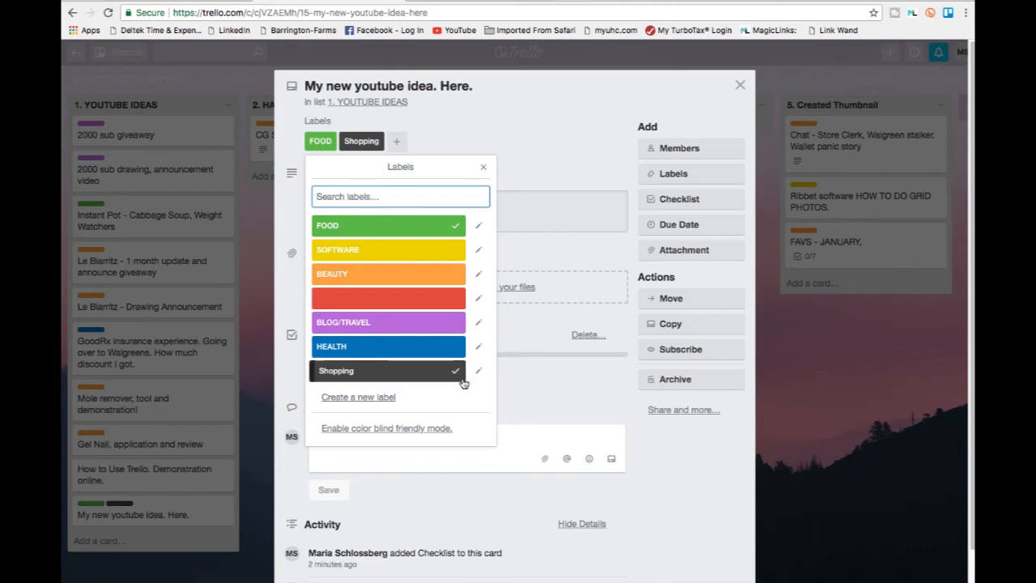
{"action": "left_click", "coordinate": [457, 230]}
{"action": "left_click", "coordinate": [583, 142]}
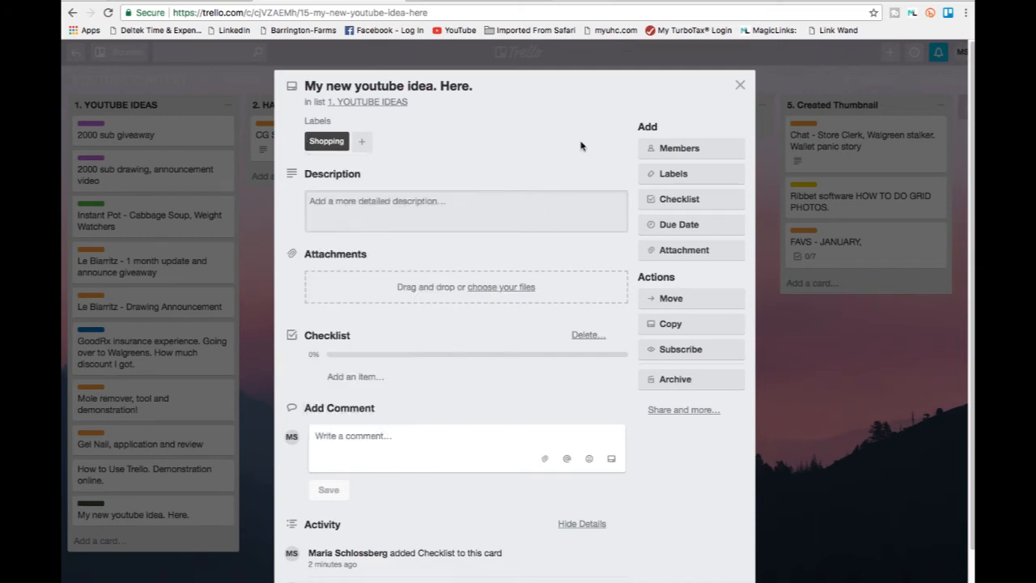
Draft a card description saying this will be a shopping video at my local farmer market.
{"action": "left_click", "coordinate": [447, 213]}
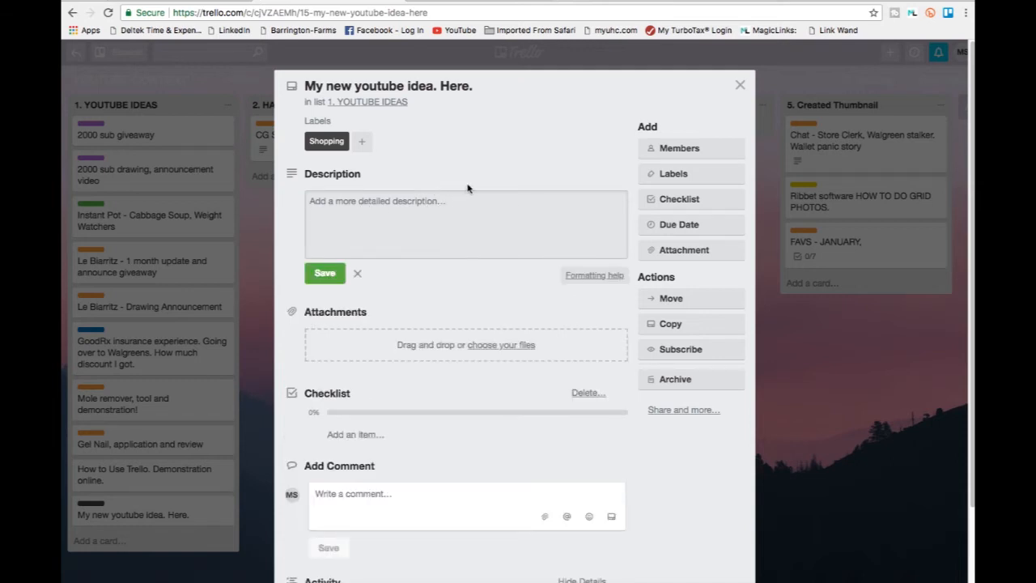
{"action": "type", "text": "This will be a shopping video at my"}
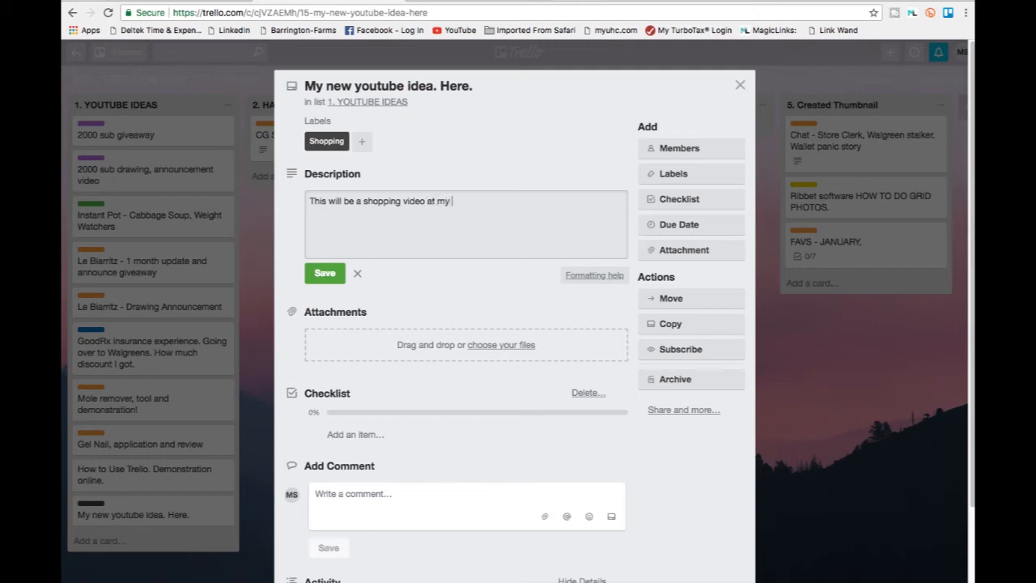
{"action": "type", "text": "local farmer market."}
{"action": "left_click", "coordinate": [474, 311]}
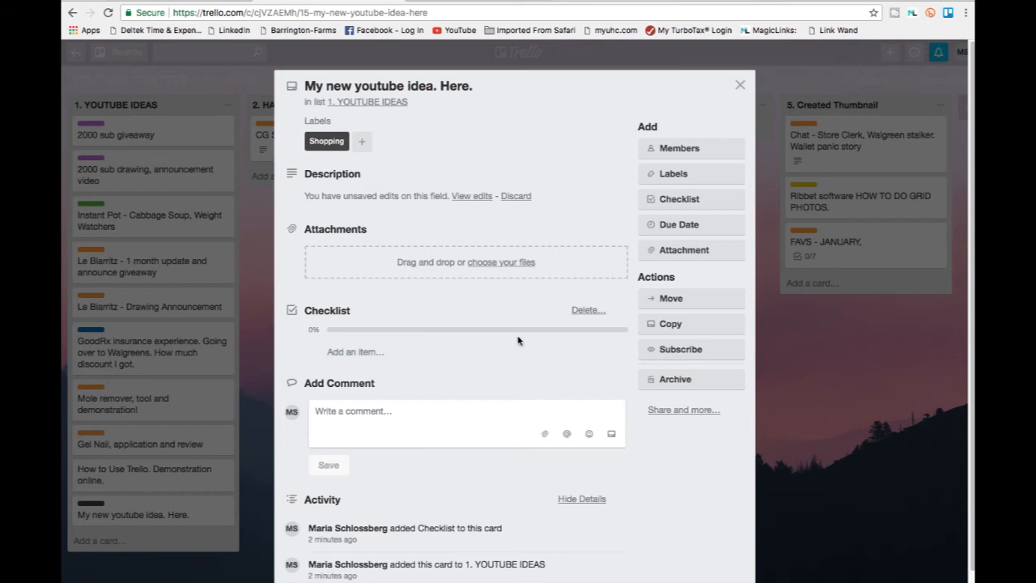
Add the items "Take pic of apple" and "Take picture of inside of grocery store." to the card's checklist.
{"action": "left_click", "coordinate": [362, 353]}
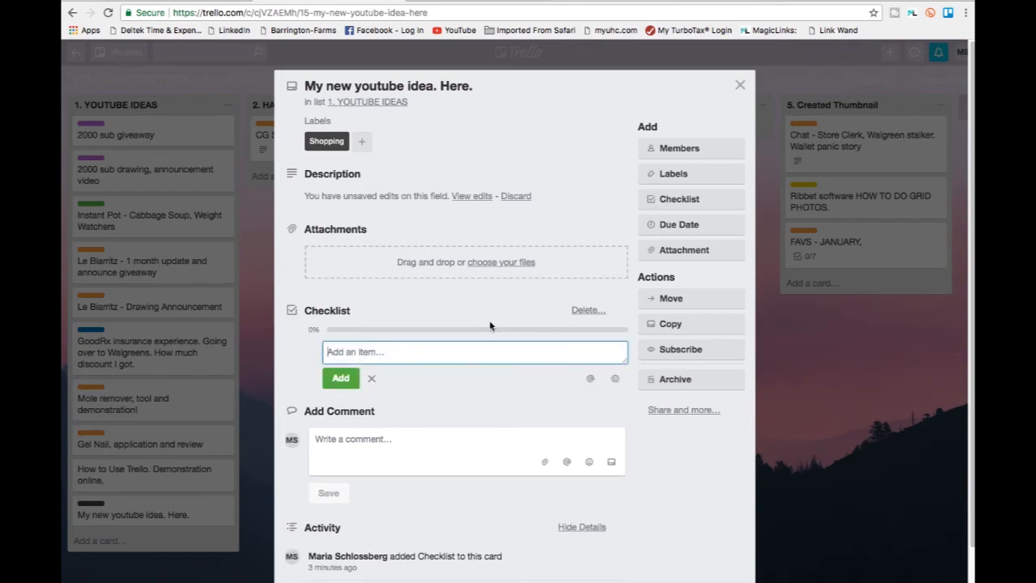
{"action": "type", "text": "Take pic of apple"}
{"action": "key", "text": "Return"}
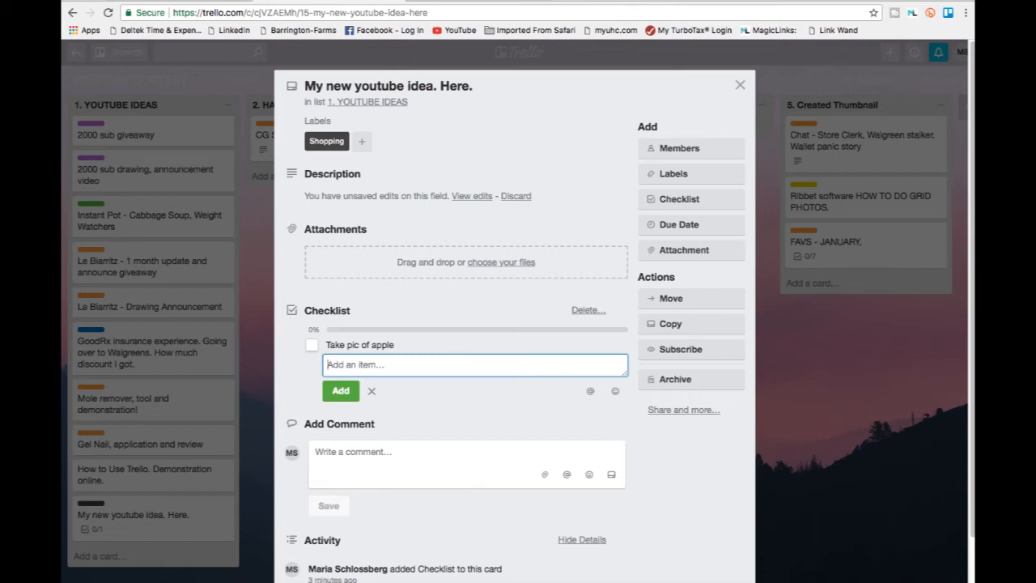
{"action": "type", "text": "T"}
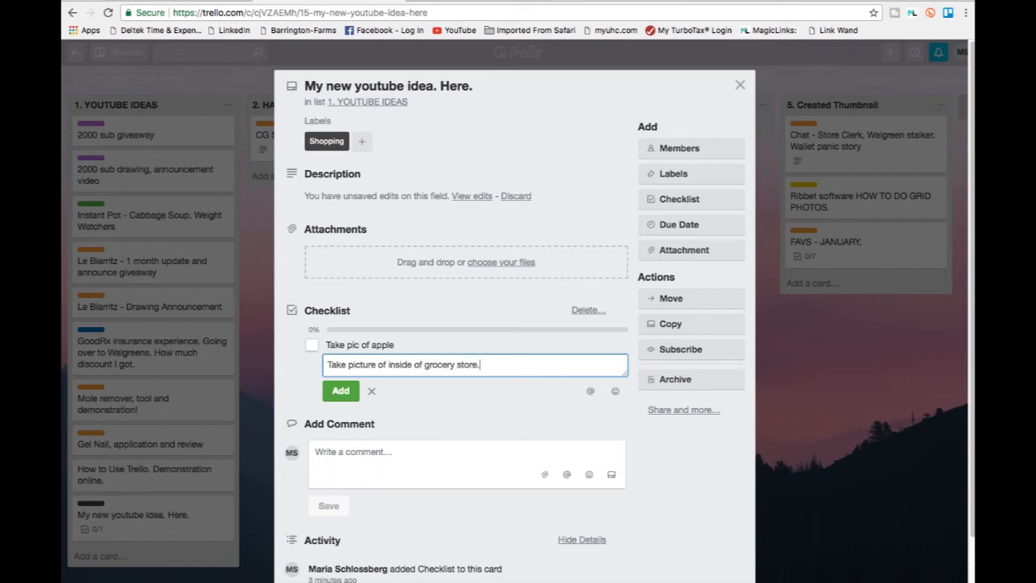
{"action": "key", "text": "Return"}
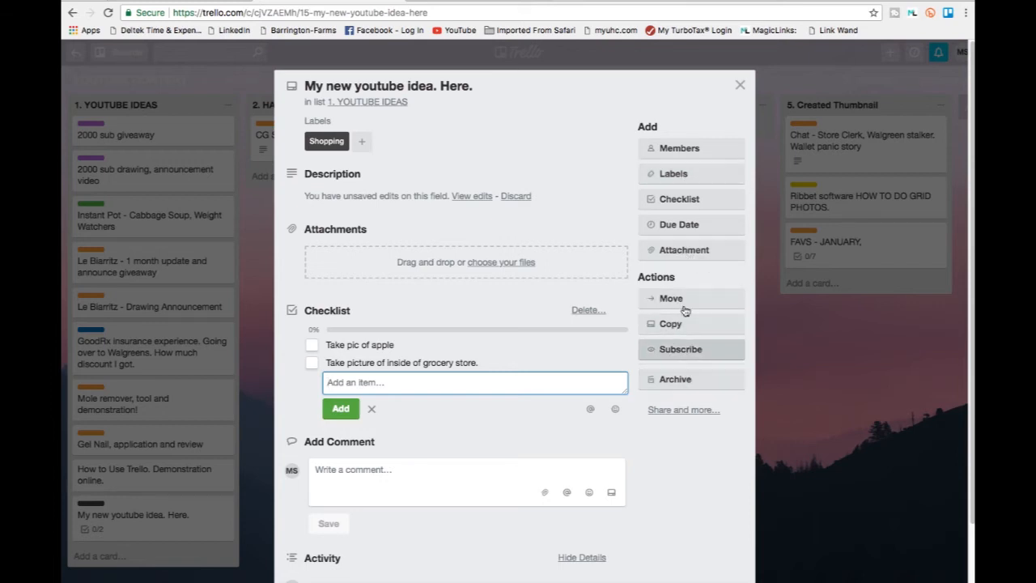
Set the card's due date to 2/16/2018 at 11:00 AM, save it, and return to the board.
{"action": "left_click", "coordinate": [680, 225]}
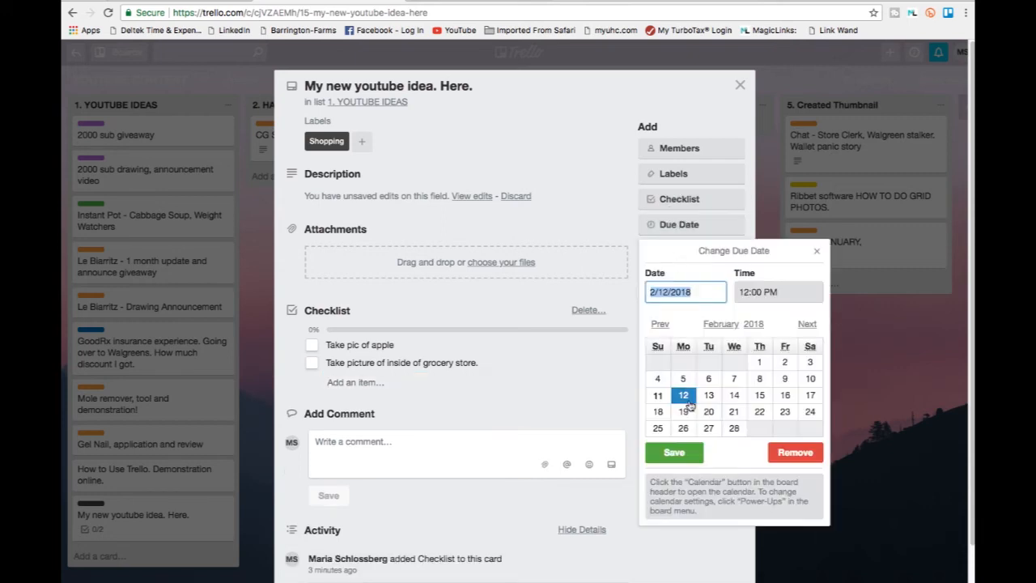
{"action": "left_click", "coordinate": [786, 400]}
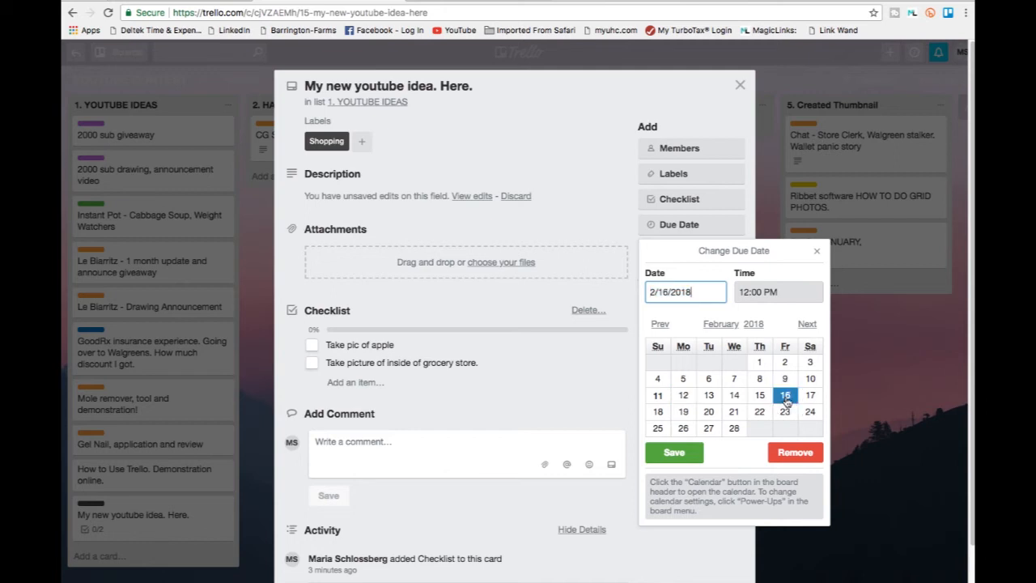
{"action": "left_click", "coordinate": [779, 289]}
{"action": "triple_click", "coordinate": [780, 289]}
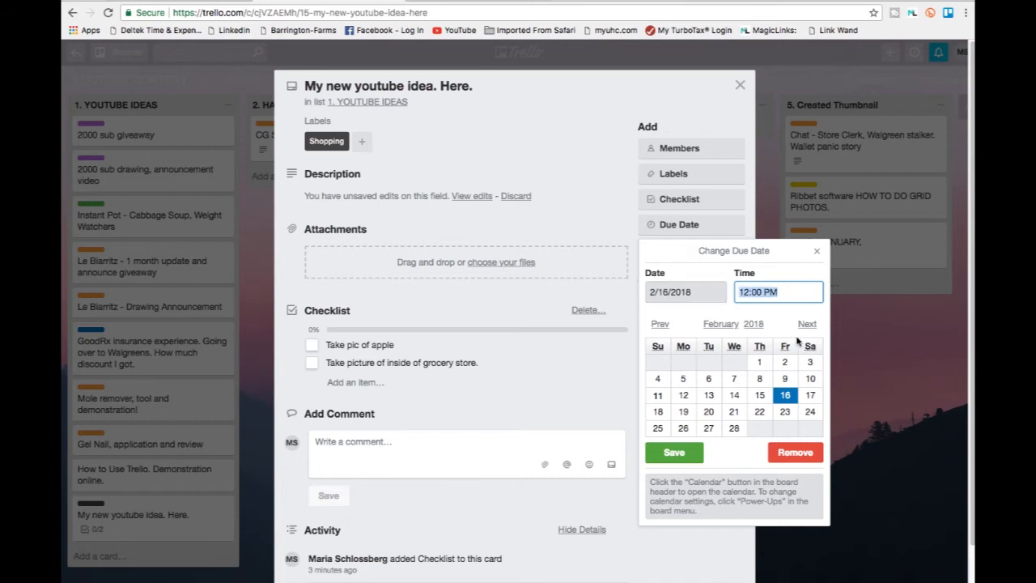
{"action": "type", "text": "1"}
{"action": "left_click", "coordinate": [674, 456]}
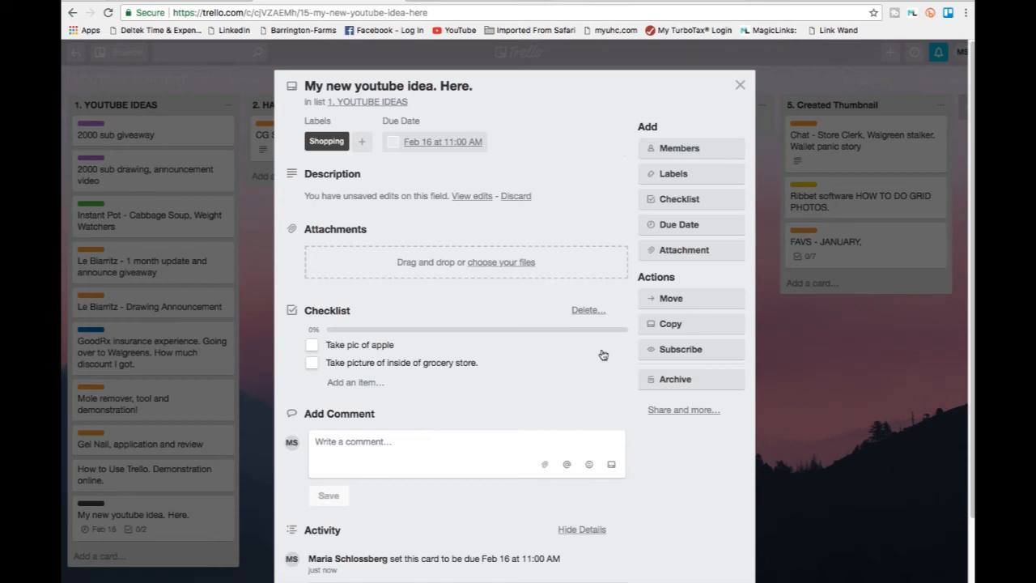
{"action": "left_click", "coordinate": [740, 87]}
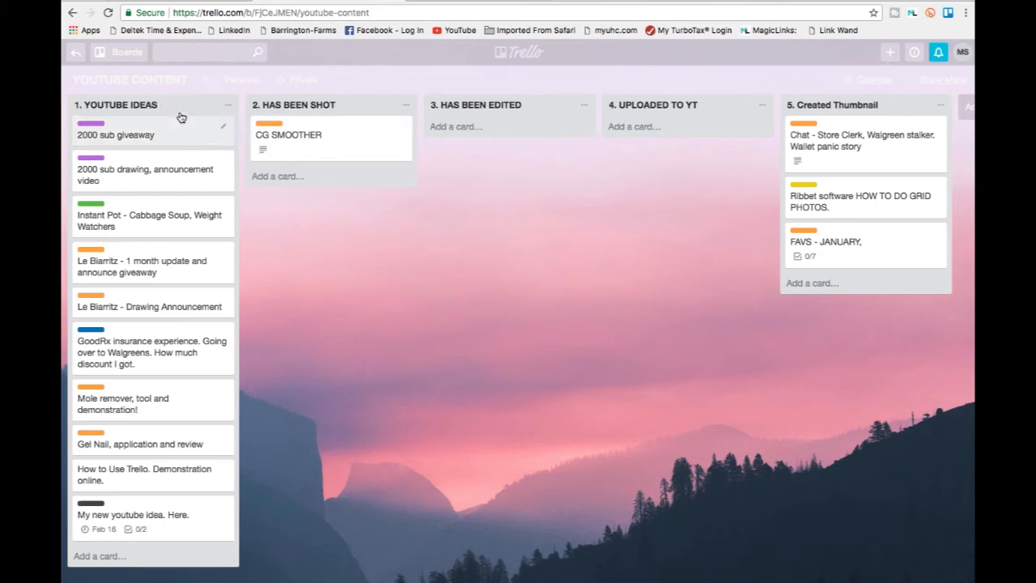
{"action": "scroll", "coordinate": [518, 332], "scroll_direction": "right", "scroll_amount": 2}
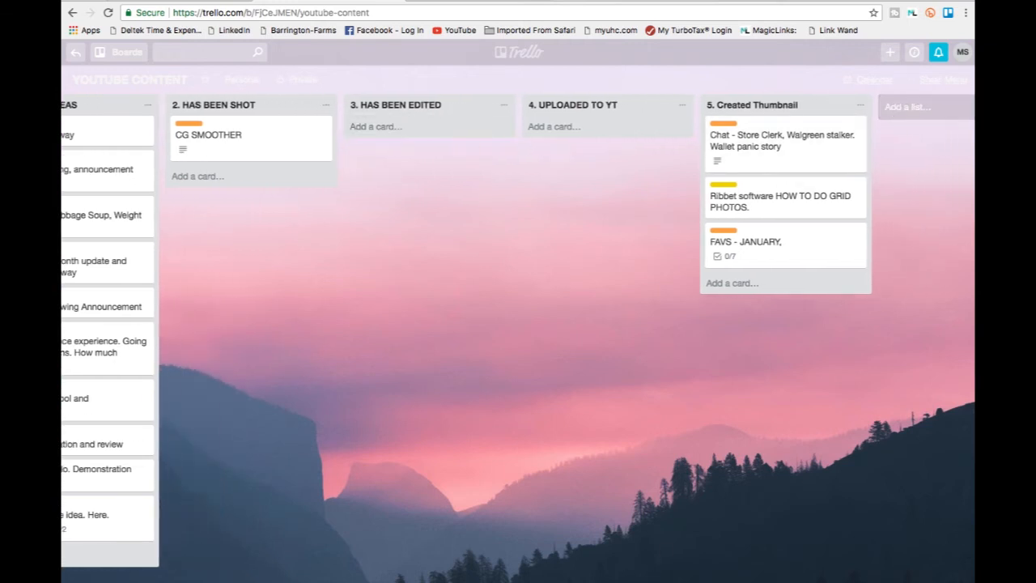
Add a new list named "Posted Items" at the end of the board.
{"action": "scroll", "coordinate": [518, 332], "scroll_direction": "right", "scroll_amount": 1}
{"action": "scroll", "coordinate": [518, 332], "scroll_direction": "left", "scroll_amount": 3}
{"action": "scroll", "coordinate": [518, 331], "scroll_direction": "right", "scroll_amount": 2}
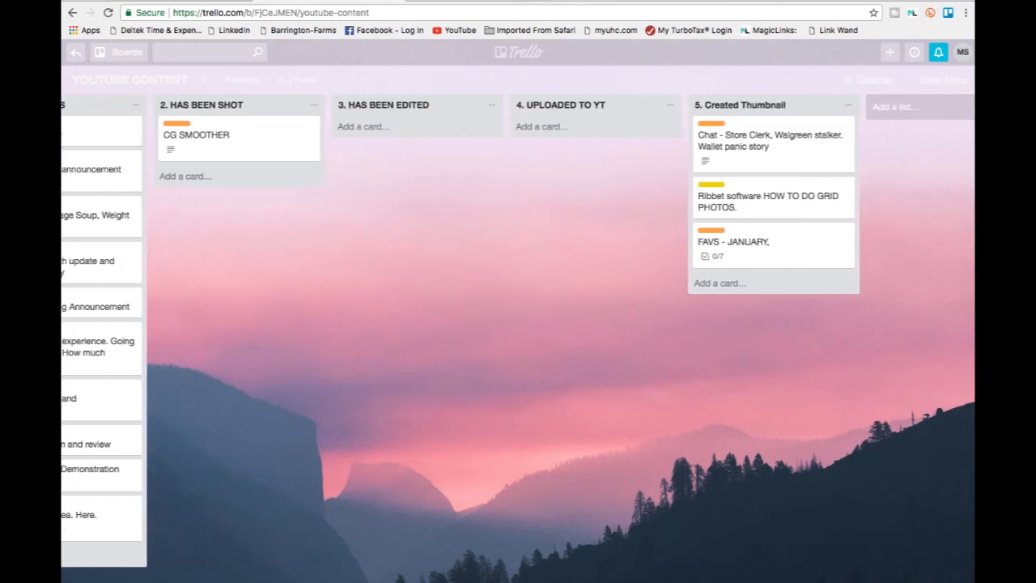
{"action": "scroll", "coordinate": [518, 332], "scroll_direction": "right", "scroll_amount": 1}
{"action": "scroll", "coordinate": [518, 332], "scroll_direction": "left", "scroll_amount": 2}
{"action": "scroll", "coordinate": [518, 332], "scroll_direction": "right", "scroll_amount": 3}
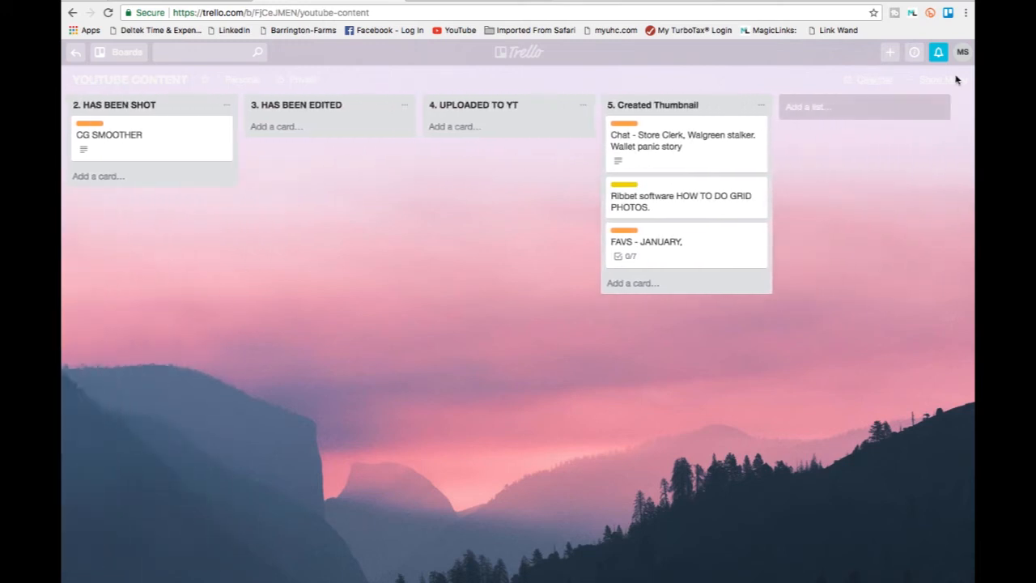
{"action": "left_click", "coordinate": [808, 112]}
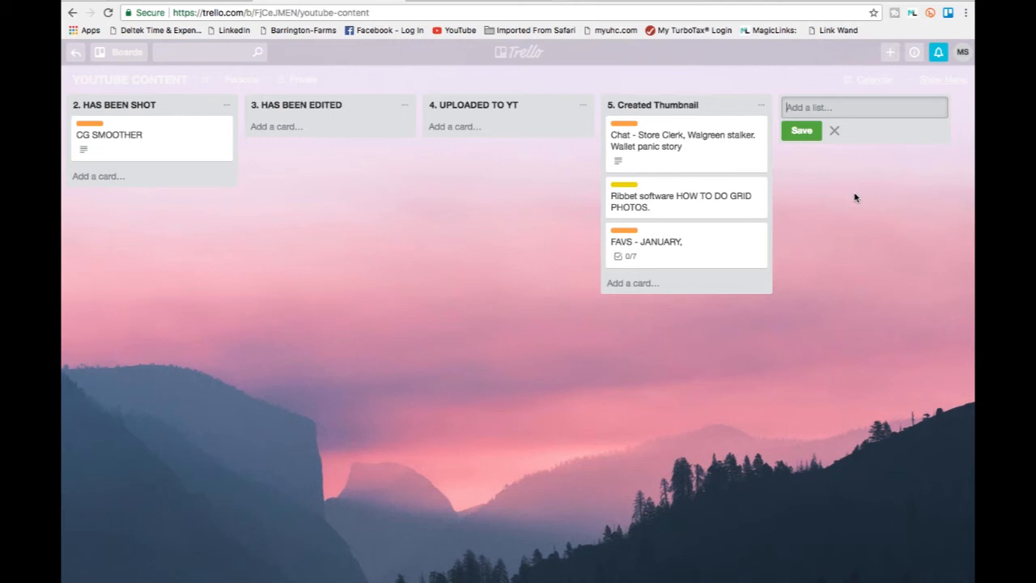
{"action": "type", "text": "Posted Items"}
{"action": "left_click", "coordinate": [799, 132]}
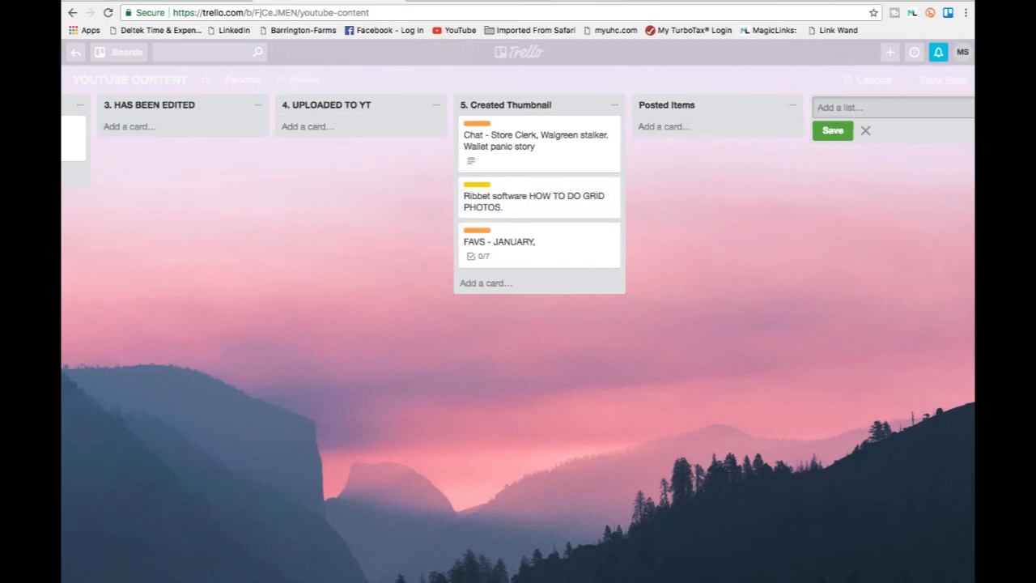
Review the "My new youtube idea. Here." card's details, and move the card through "2. HAS BEEN SHOT" to the "3. HAS BEEN EDITED" list.
{"action": "scroll", "coordinate": [253, 521], "scroll_direction": "left", "scroll_amount": 5}
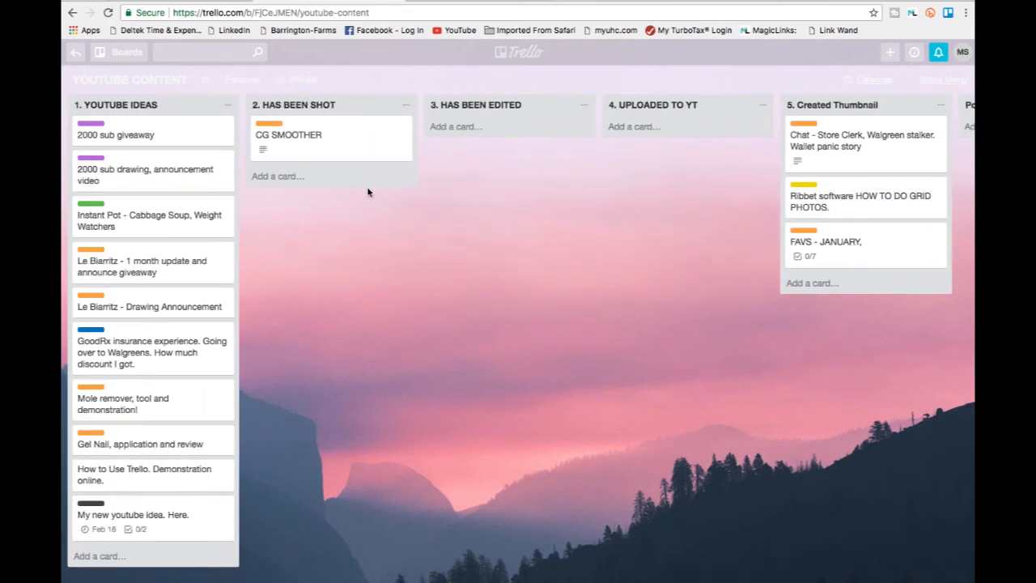
{"action": "left_click", "coordinate": [197, 524]}
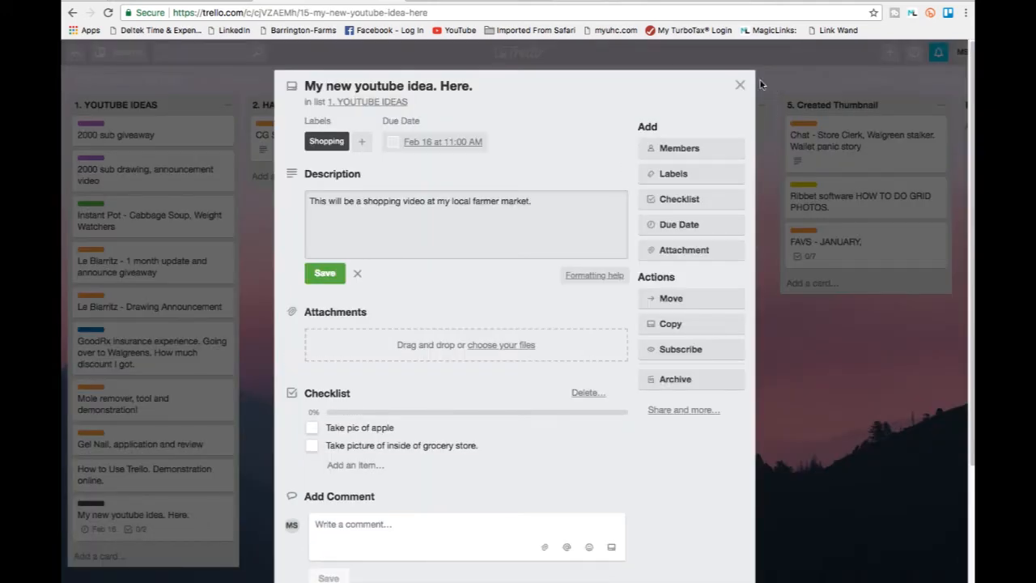
{"action": "left_click", "coordinate": [740, 85]}
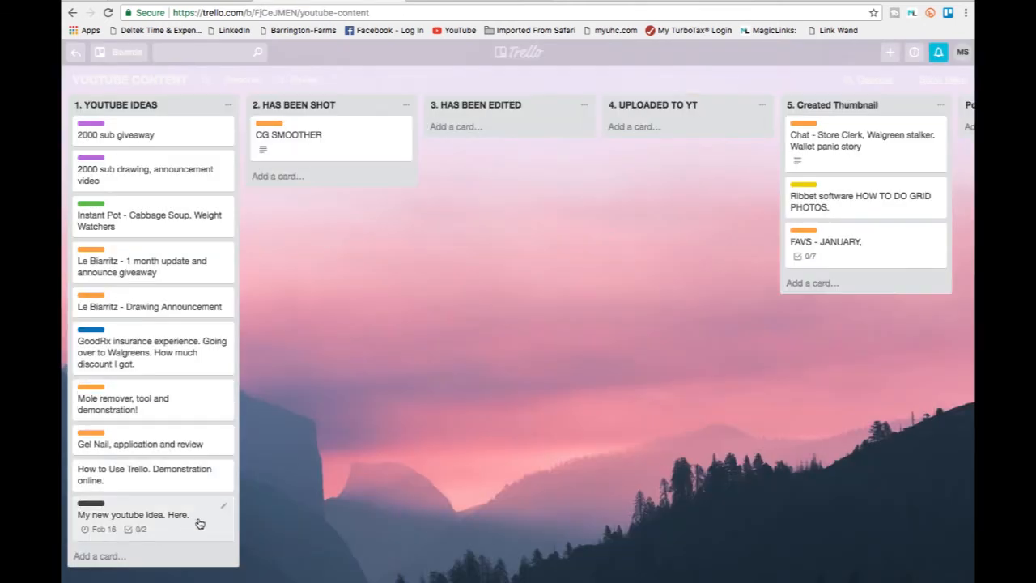
{"action": "left_click_drag", "start_coordinate": [214, 517], "coordinate": [394, 204]}
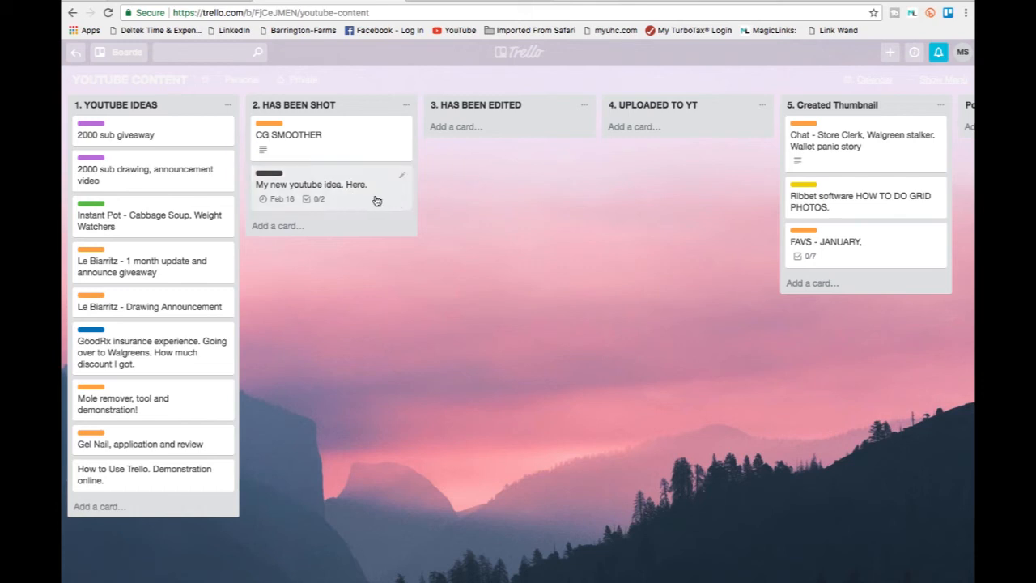
{"action": "left_click_drag", "start_coordinate": [374, 199], "coordinate": [558, 155]}
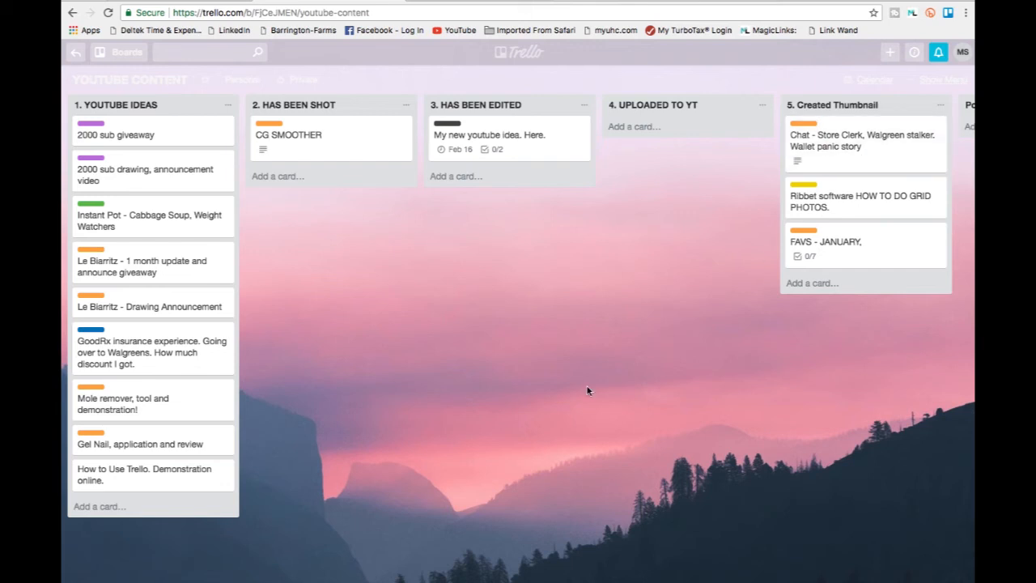
{"action": "scroll", "coordinate": [518, 308], "scroll_direction": "right", "scroll_amount": 4}
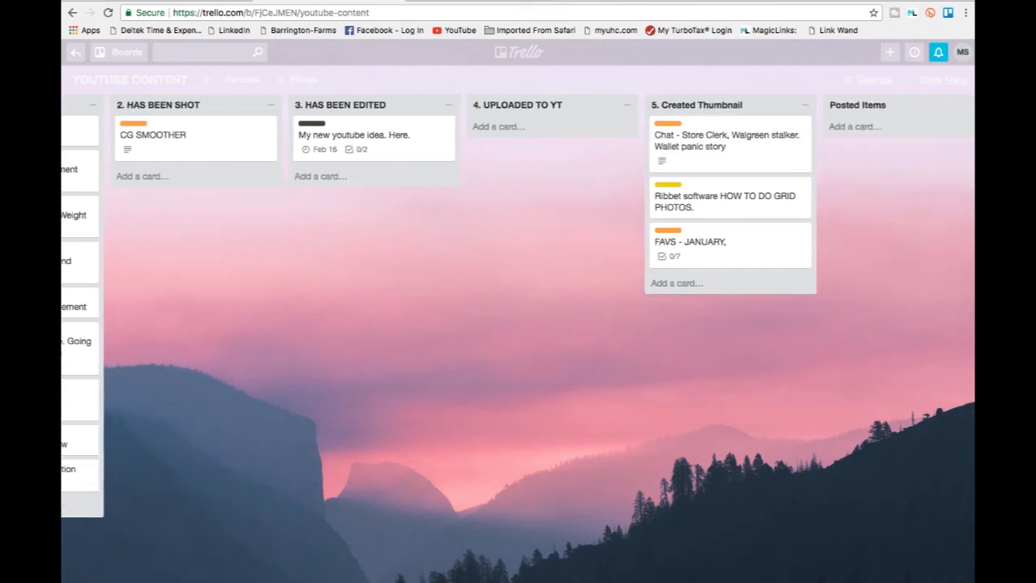
{"action": "scroll", "coordinate": [518, 307], "scroll_direction": "right", "scroll_amount": 2}
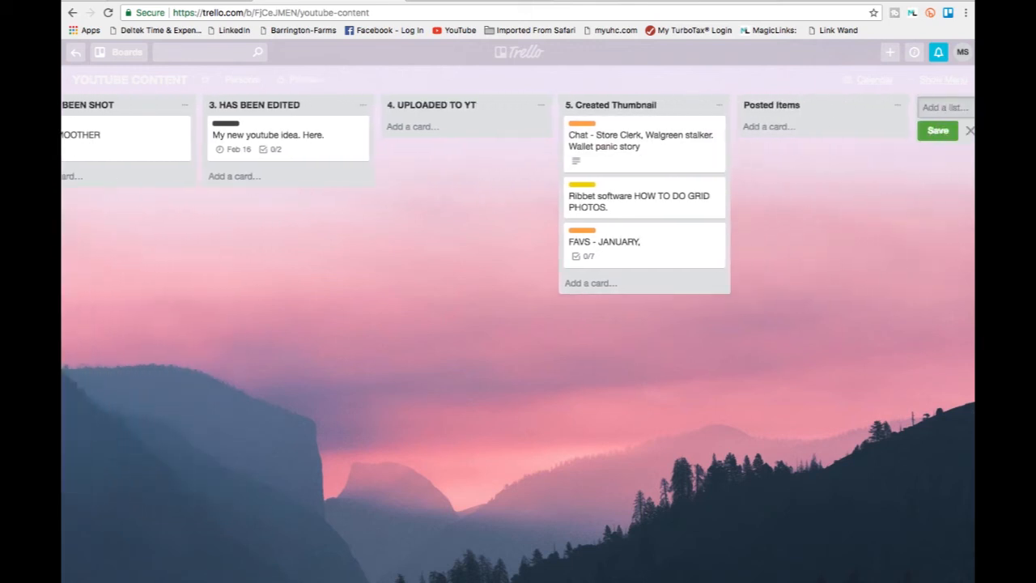
{"action": "scroll", "coordinate": [518, 308], "scroll_direction": "left", "scroll_amount": 6}
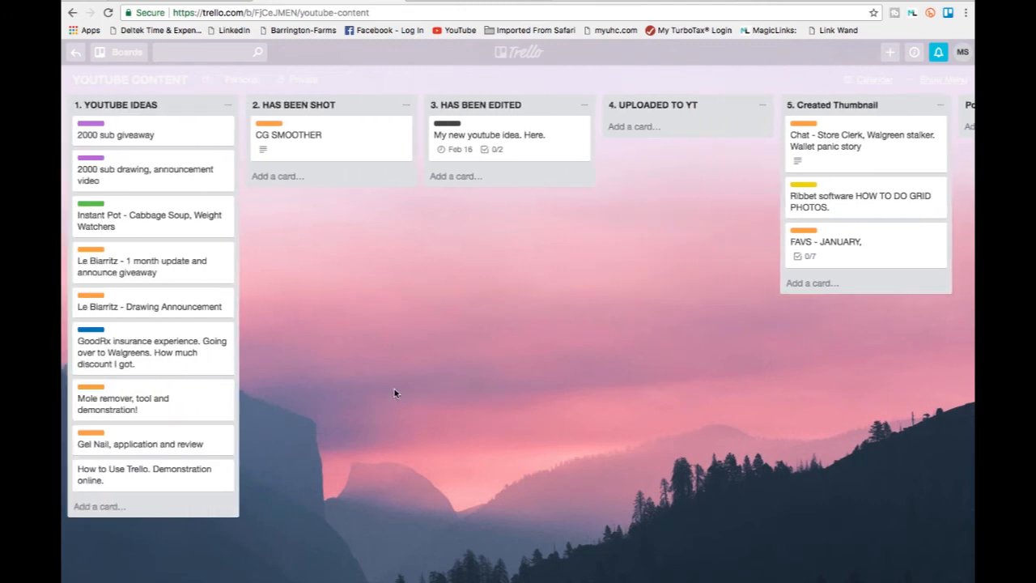
{"action": "scroll", "coordinate": [394, 393], "scroll_direction": "right", "scroll_amount": 8}
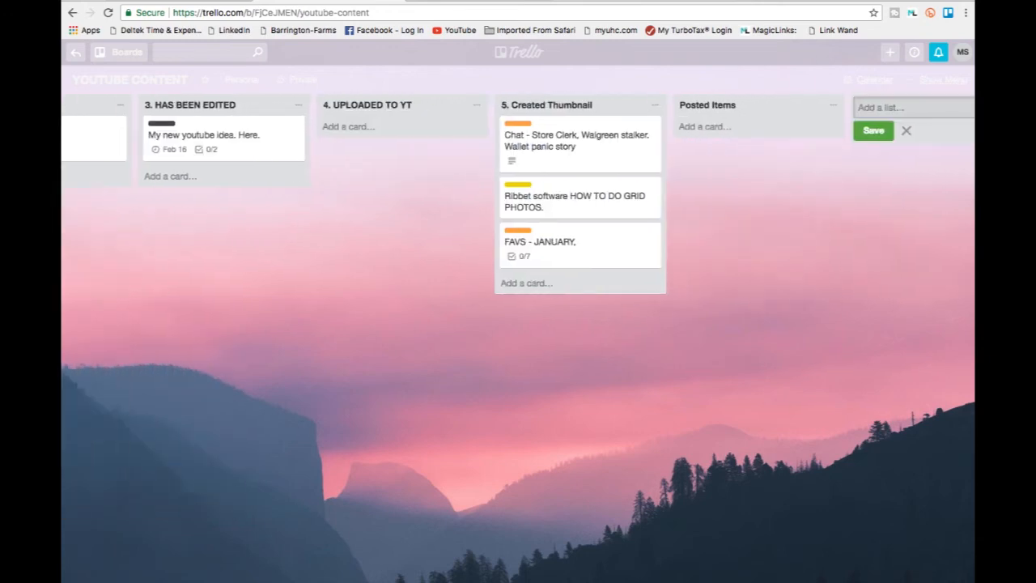
{"action": "scroll", "coordinate": [429, 245], "scroll_direction": "left", "scroll_amount": 8}
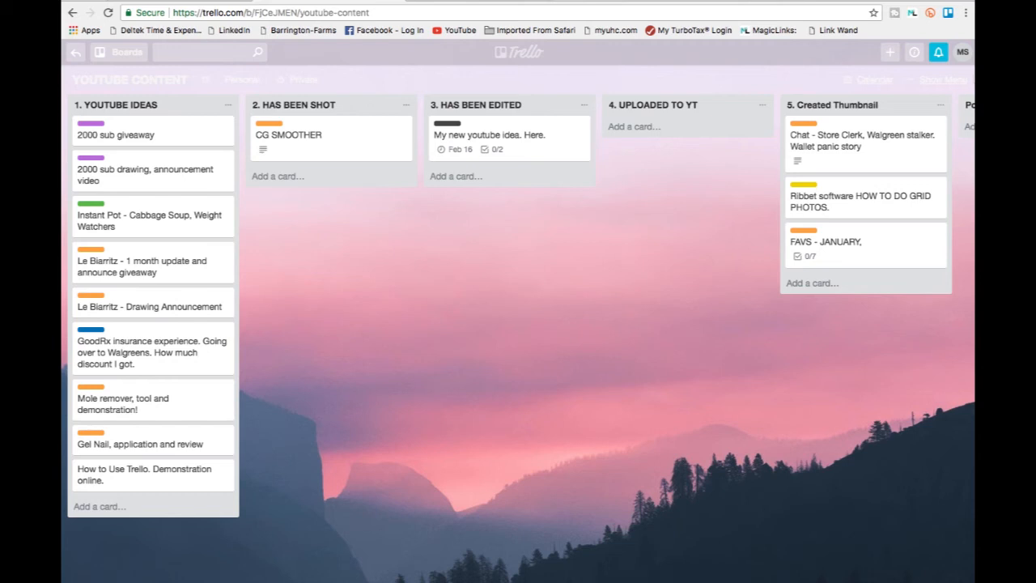
Put the green check mark sticker on the "Chat - Store Clerk, Walgreen stalker. Wallet panic story" card and close the sticker collection.
{"action": "left_click_drag", "start_coordinate": [587, 581], "coordinate": [763, 581]}
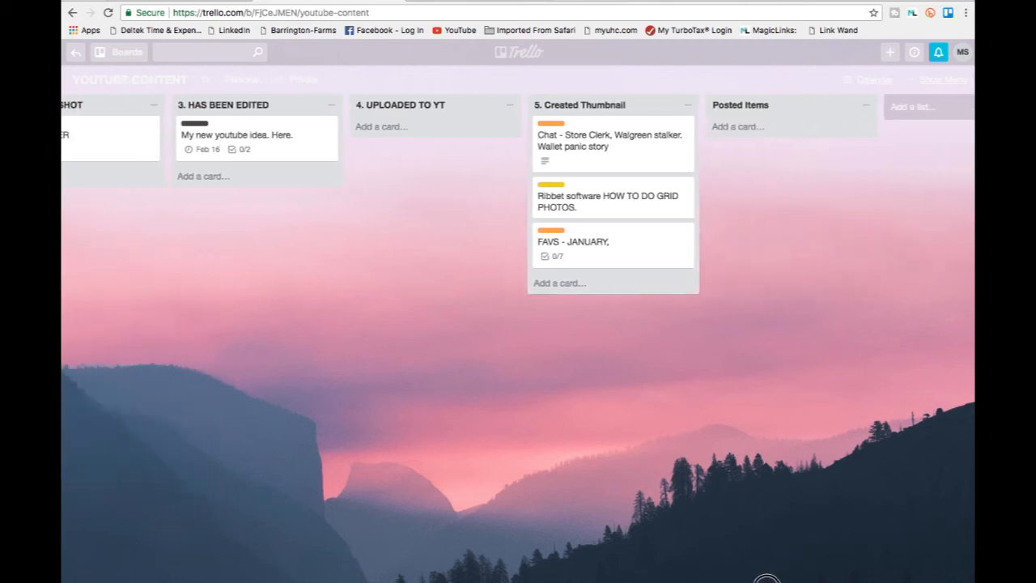
{"action": "left_click", "coordinate": [941, 81]}
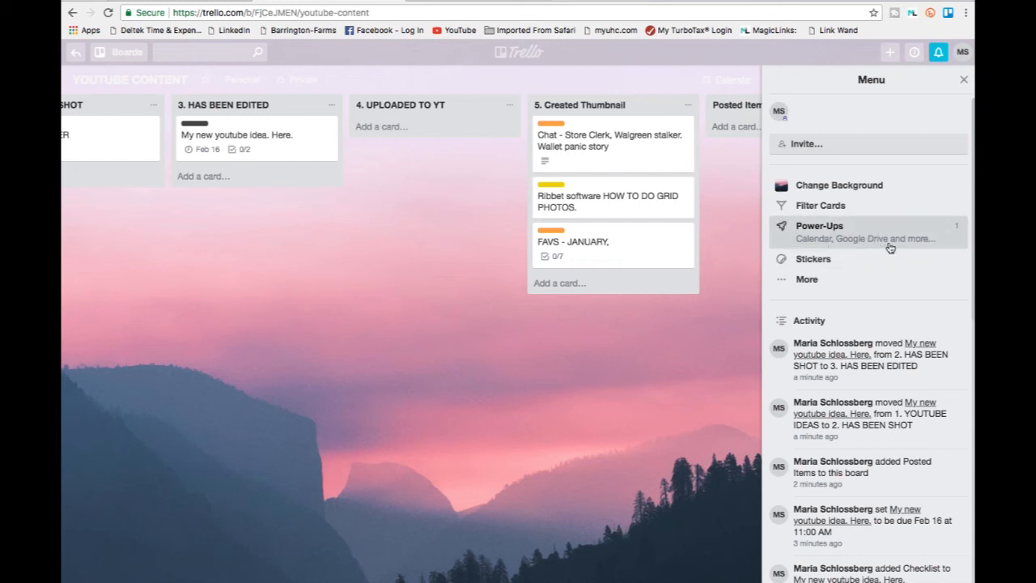
{"action": "left_click", "coordinate": [809, 259]}
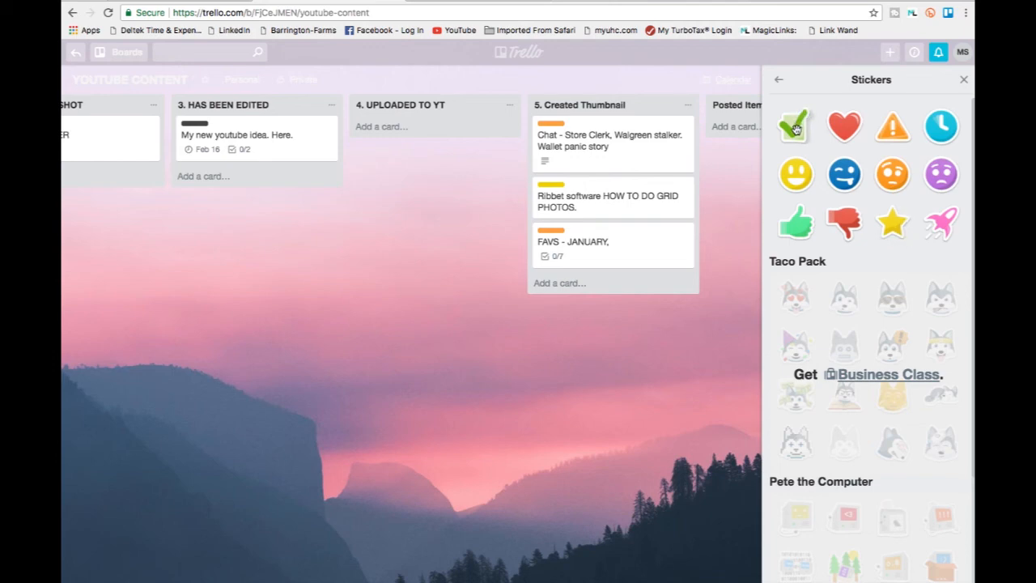
{"action": "left_click_drag", "start_coordinate": [795, 128], "coordinate": [671, 131]}
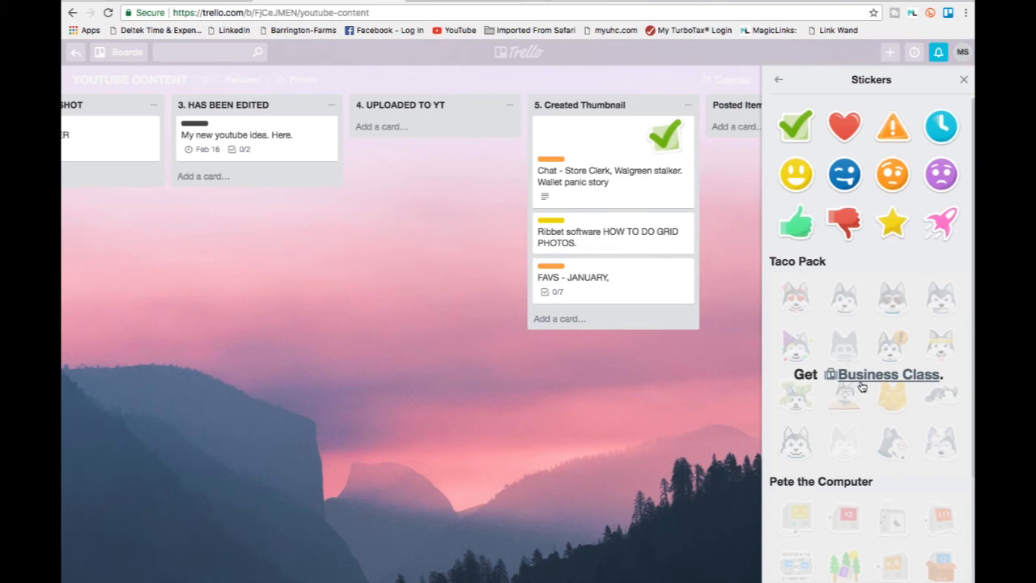
{"action": "scroll", "coordinate": [862, 387], "scroll_direction": "down", "scroll_amount": 5}
{"action": "scroll", "coordinate": [862, 387], "scroll_direction": "up", "scroll_amount": 5}
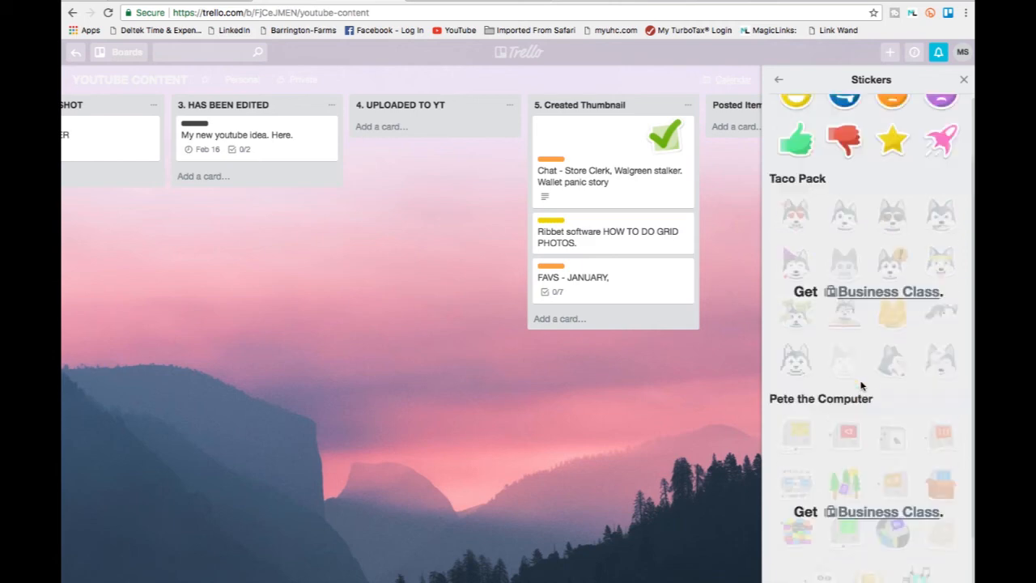
{"action": "left_click", "coordinate": [964, 80]}
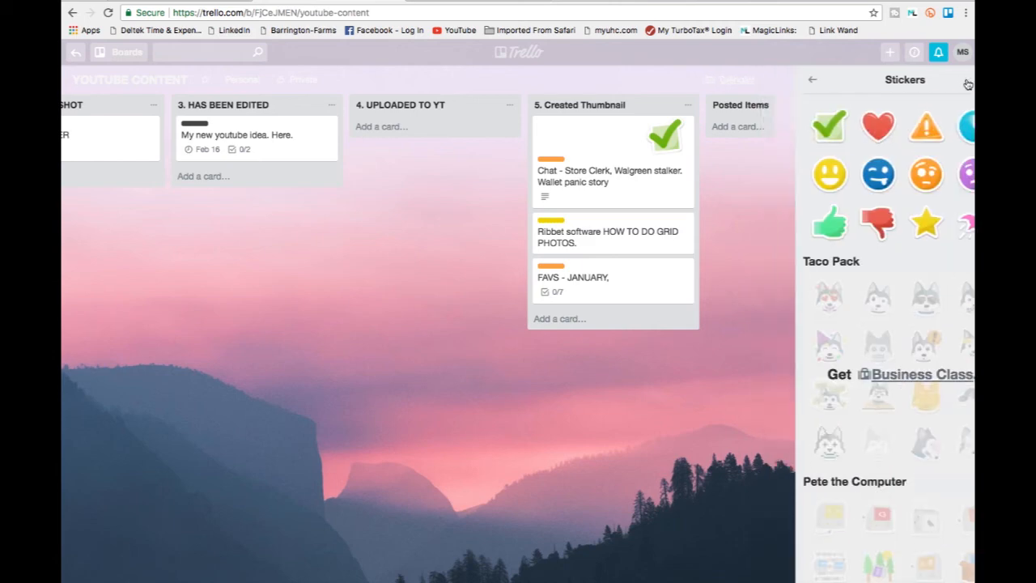
Look through the board's additional options, select the link to this board, and close the board menu.
{"action": "left_click", "coordinate": [937, 84]}
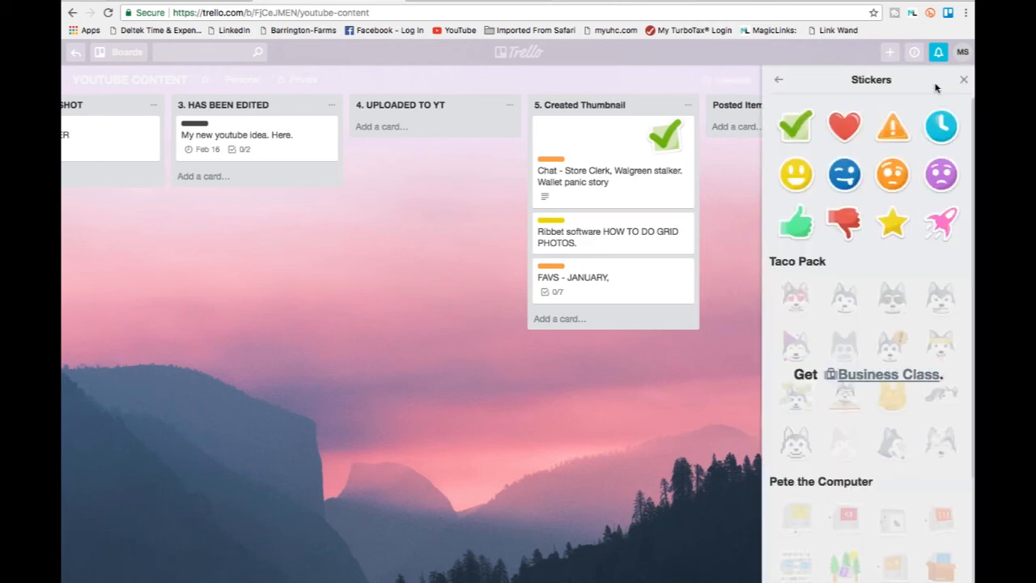
{"action": "left_click", "coordinate": [779, 82]}
{"action": "scroll", "coordinate": [893, 348], "scroll_direction": "down", "scroll_amount": 1}
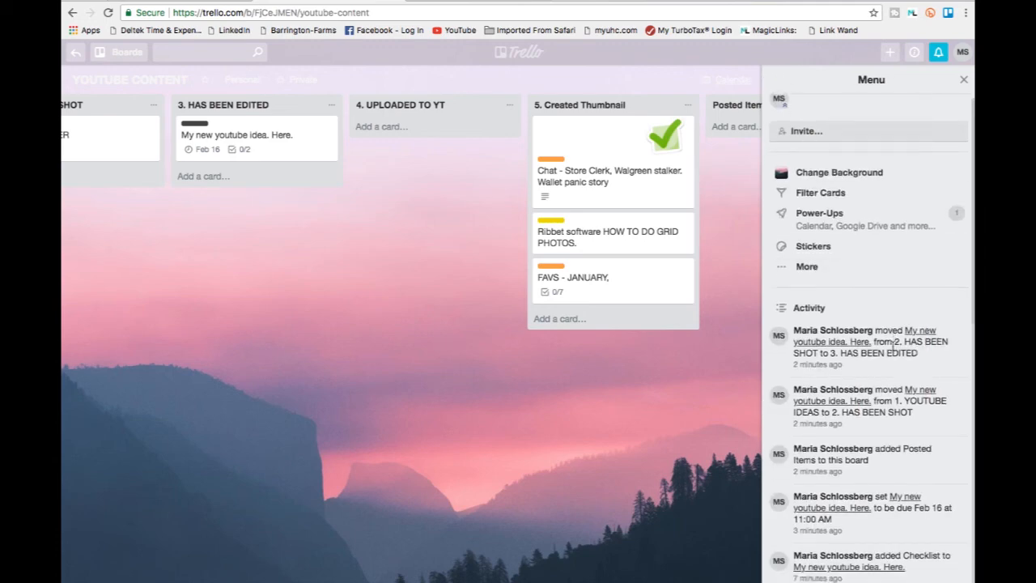
{"action": "left_click", "coordinate": [782, 245]}
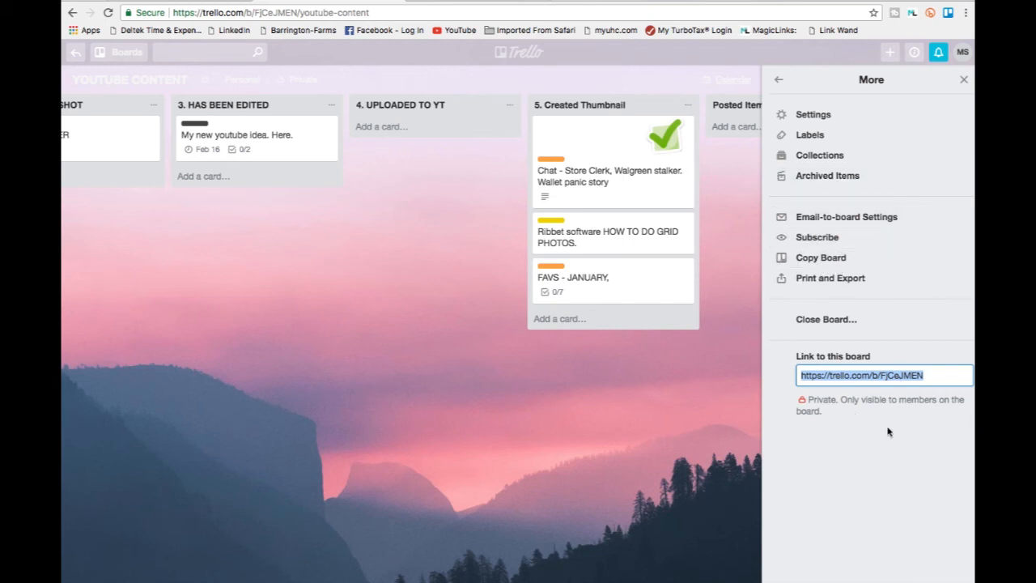
{"action": "left_click", "coordinate": [926, 378]}
{"action": "left_click", "coordinate": [945, 378]}
{"action": "left_click_drag", "start_coordinate": [941, 378], "coordinate": [780, 364]}
{"action": "left_click", "coordinate": [964, 79]}
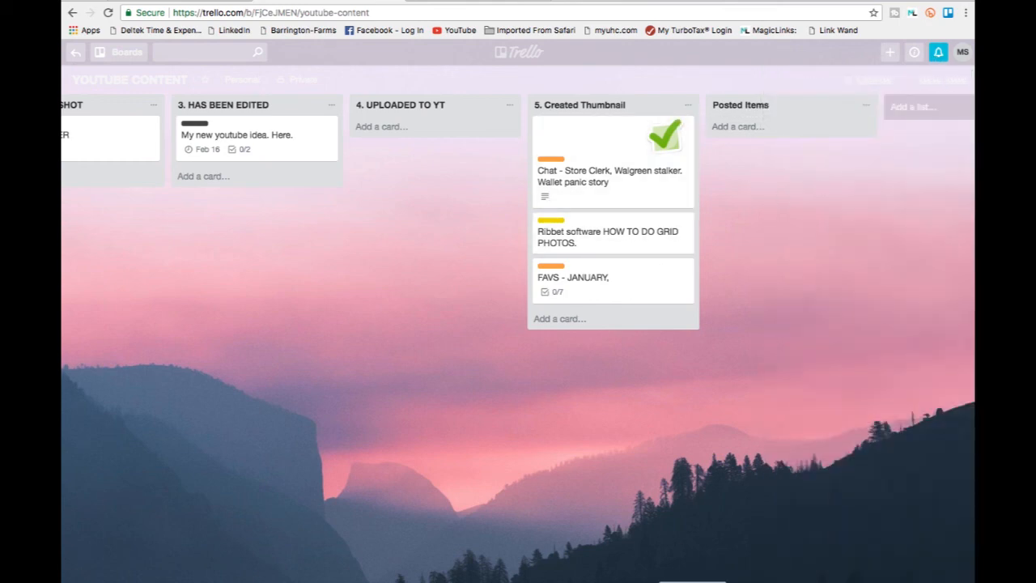
{"action": "scroll", "coordinate": [486, 570], "scroll_direction": "left", "scroll_amount": 5}
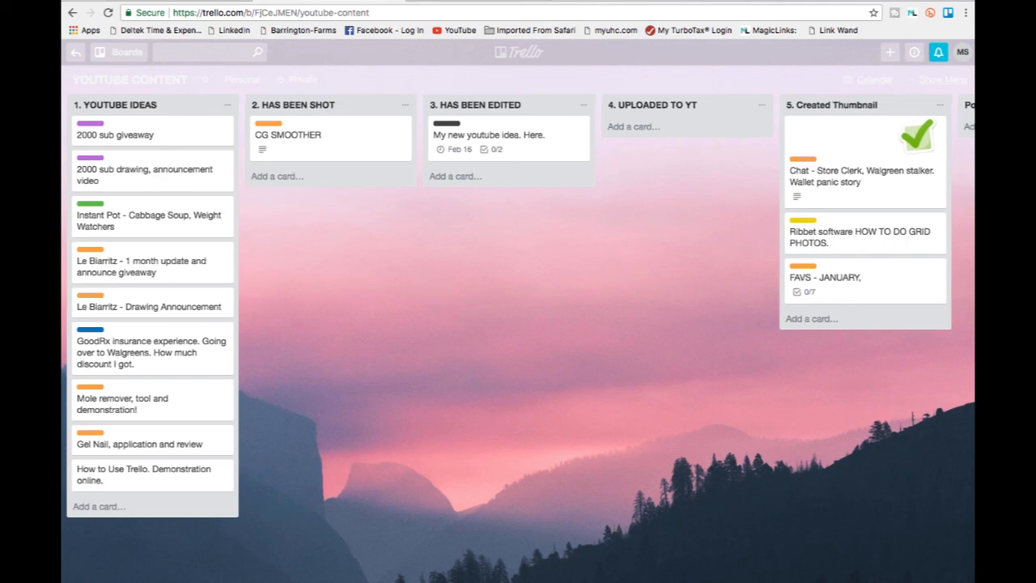
{"action": "scroll", "coordinate": [540, 539], "scroll_direction": "right", "scroll_amount": 5}
{"action": "scroll", "coordinate": [456, 555], "scroll_direction": "left", "scroll_amount": 5}
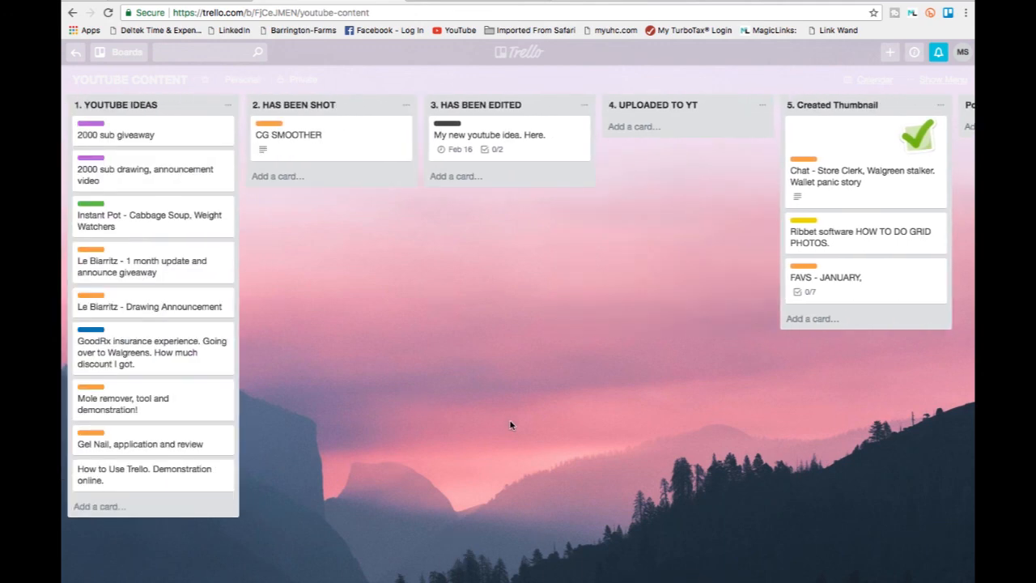